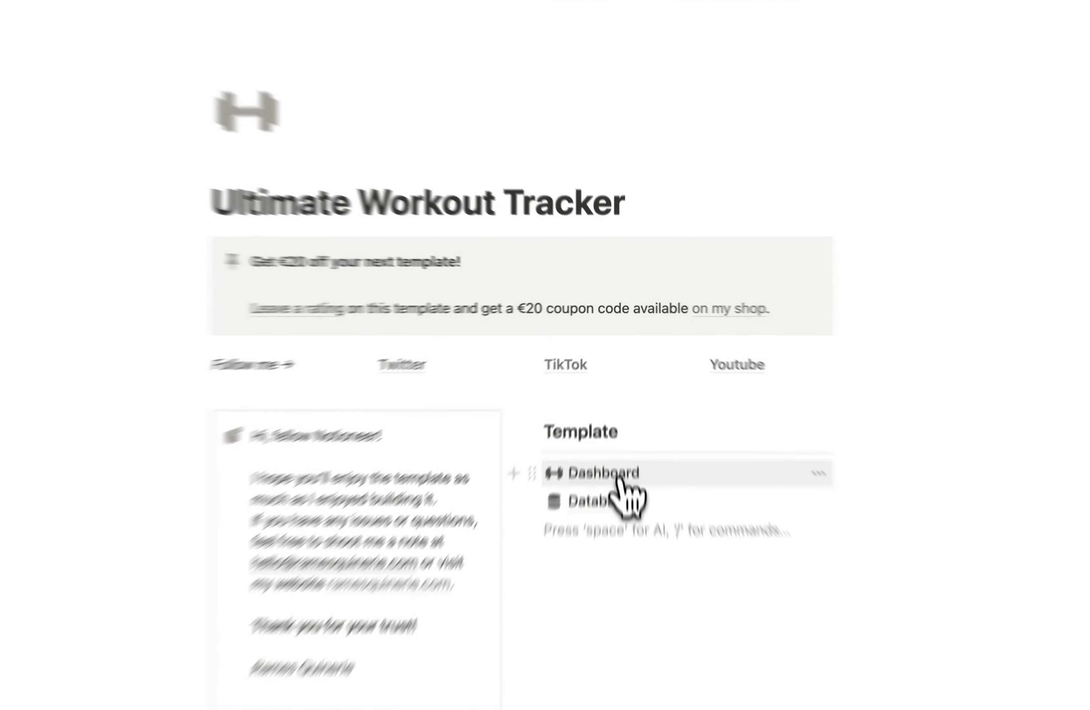
Step: Open the Dashboard page listed under Template in the Ultimate Workout Tracker
click(620, 436)
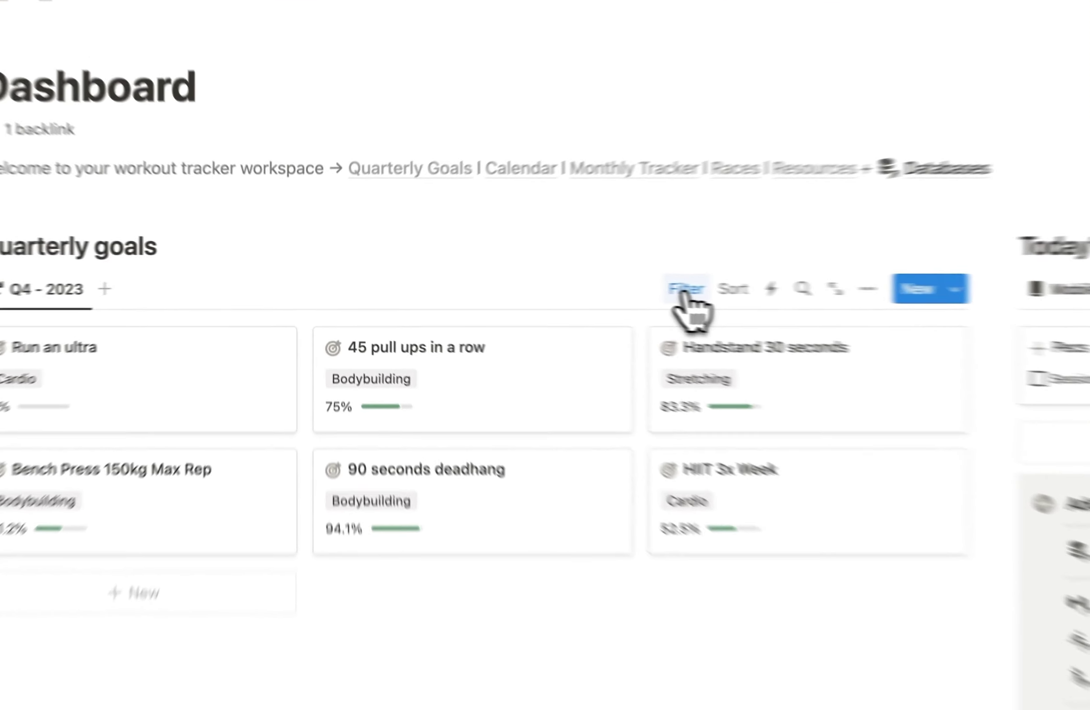
Step: Reveal and then hide the Q4 - 2023 quarter filter on the Quarterly goals board
click(547, 283)
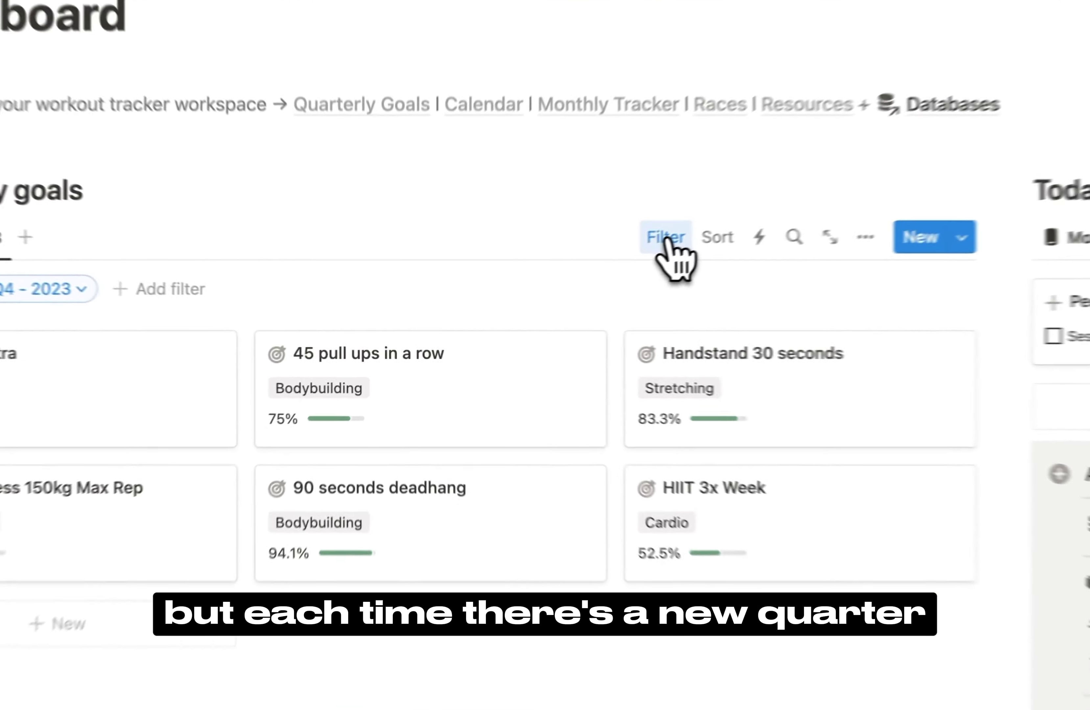
click(667, 238)
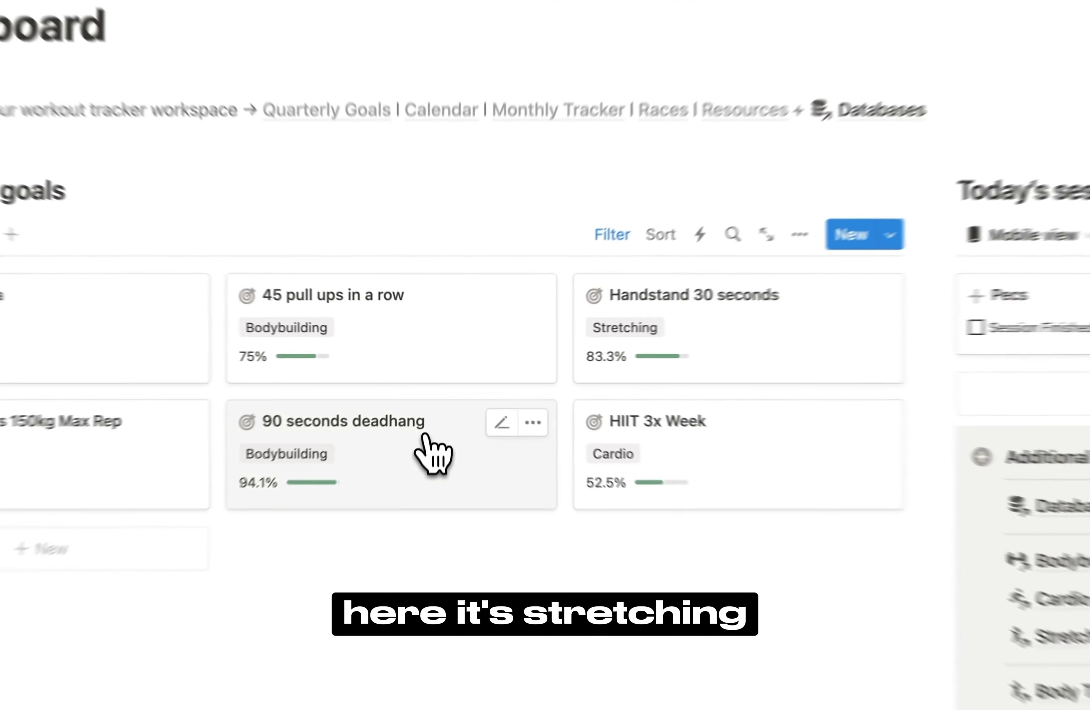
Step: View the 90 seconds deadhang goal at 94.1%, then close it back to the Dashboard
click(438, 417)
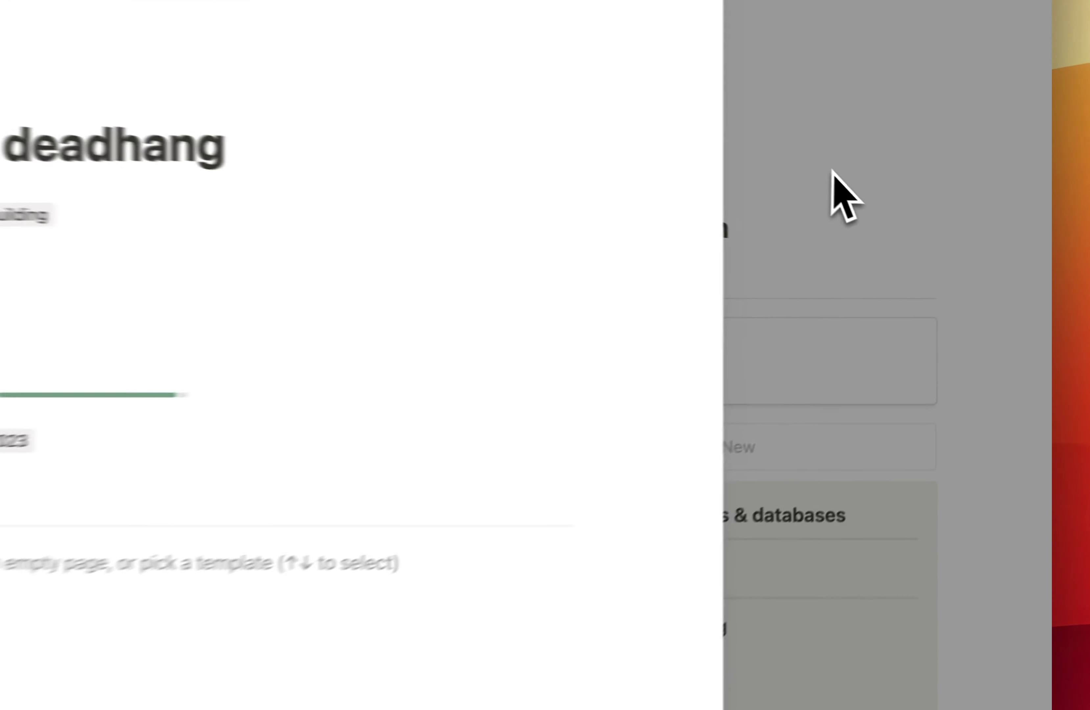
click(929, 224)
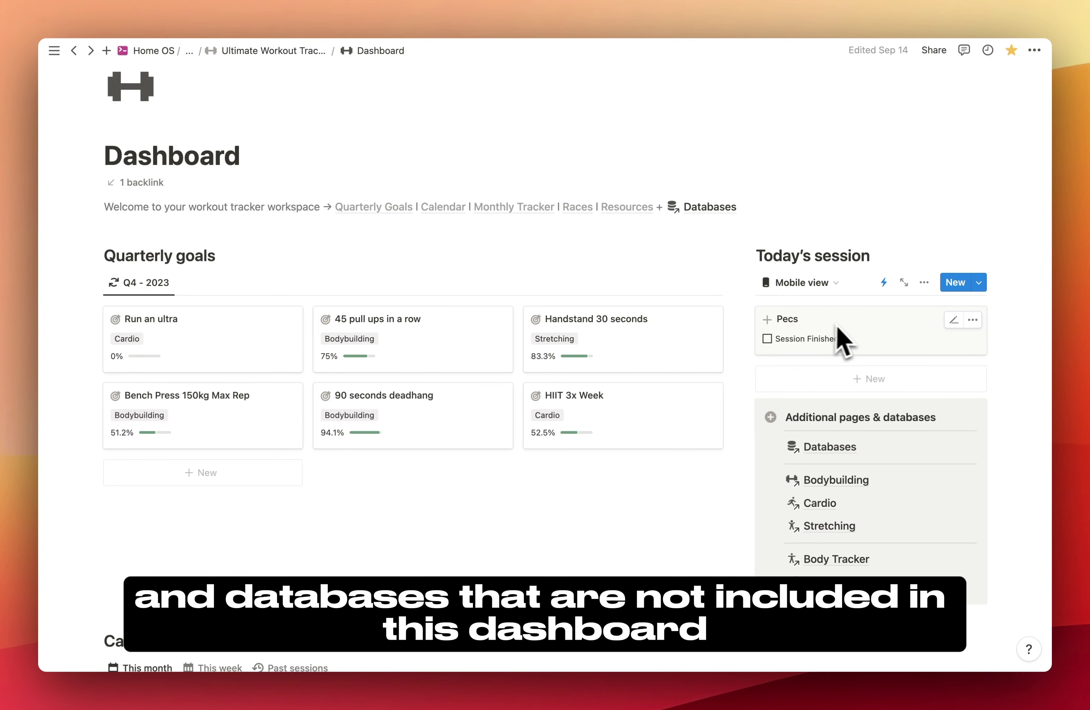
Step: Scroll the Dashboard past Today's session and Additional pages to the September 2023 calendar
scroll(899, 507, down, 3)
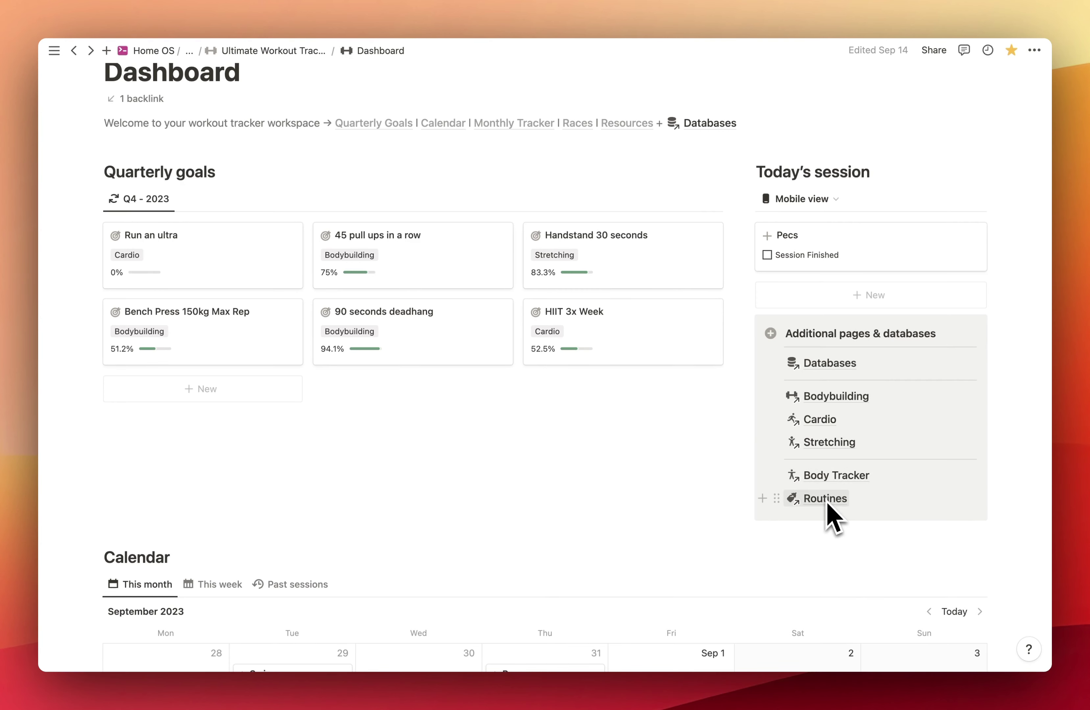
scroll(609, 486, down, 10)
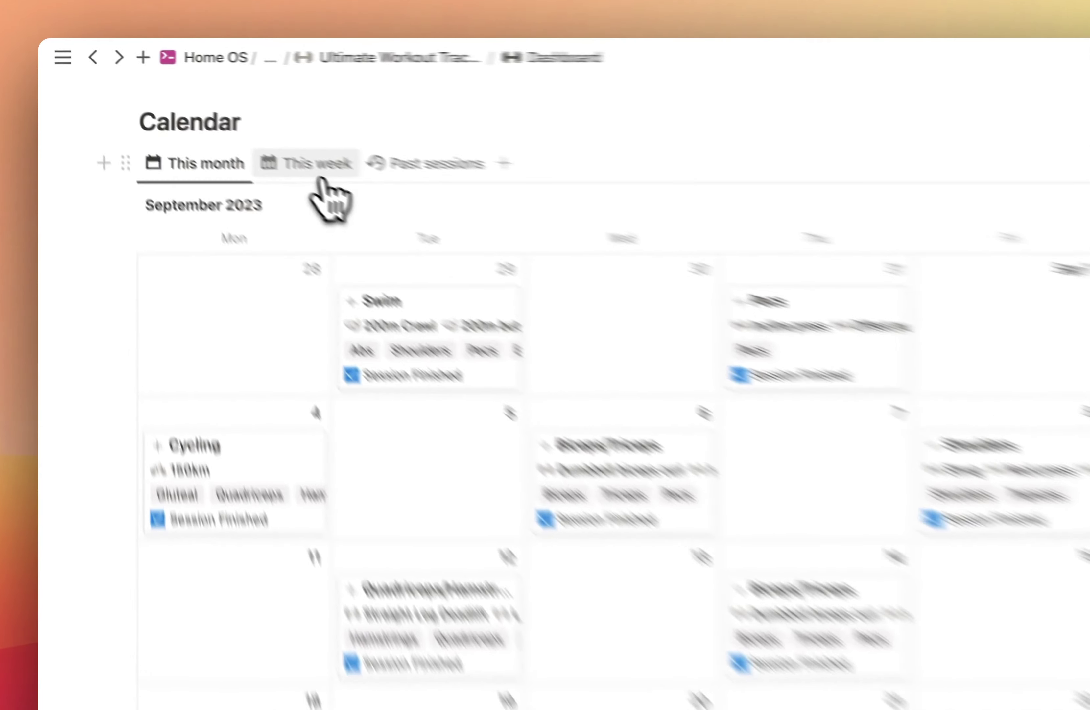
click(214, 119)
click(547, 207)
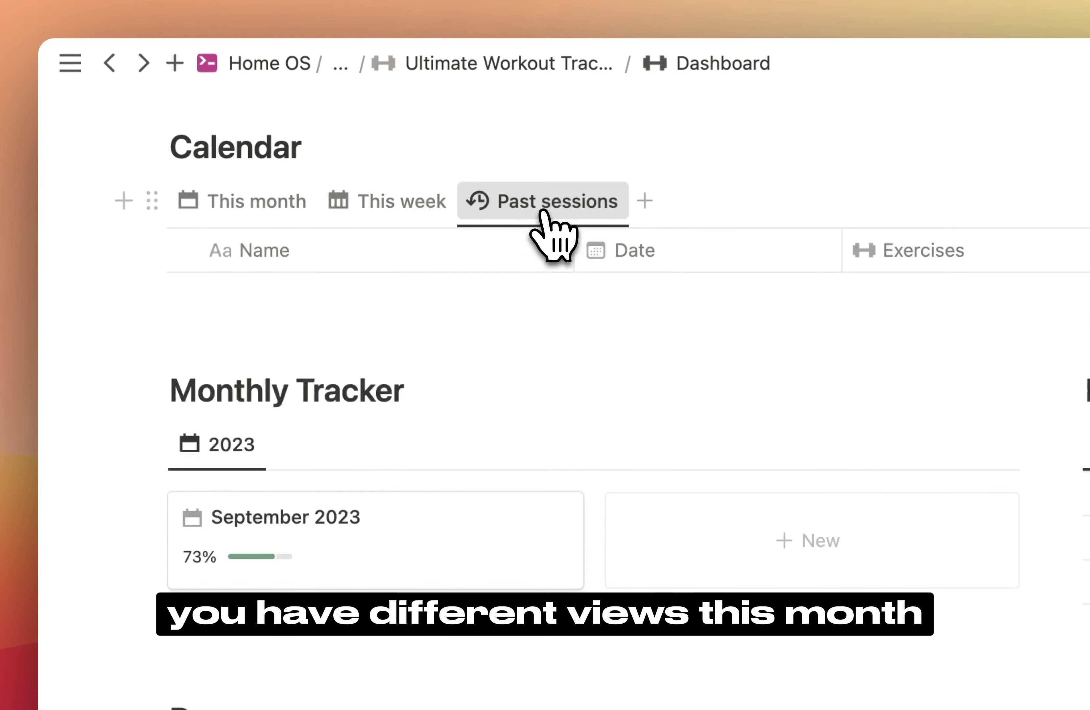
click(269, 205)
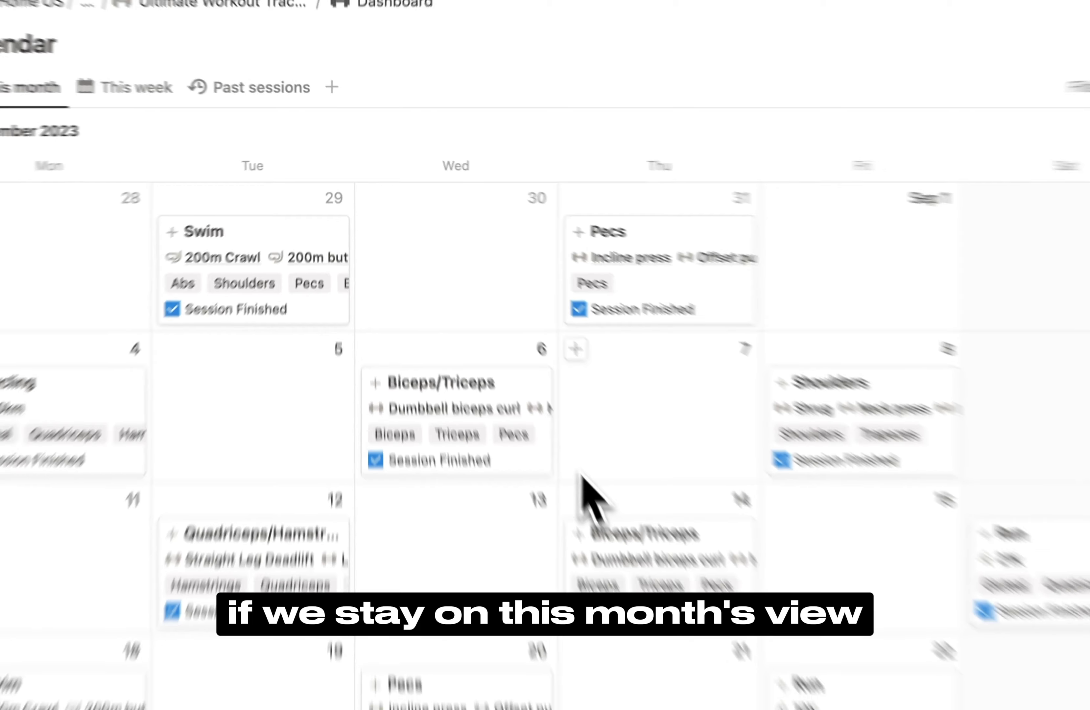
scroll(547, 415, down, 1)
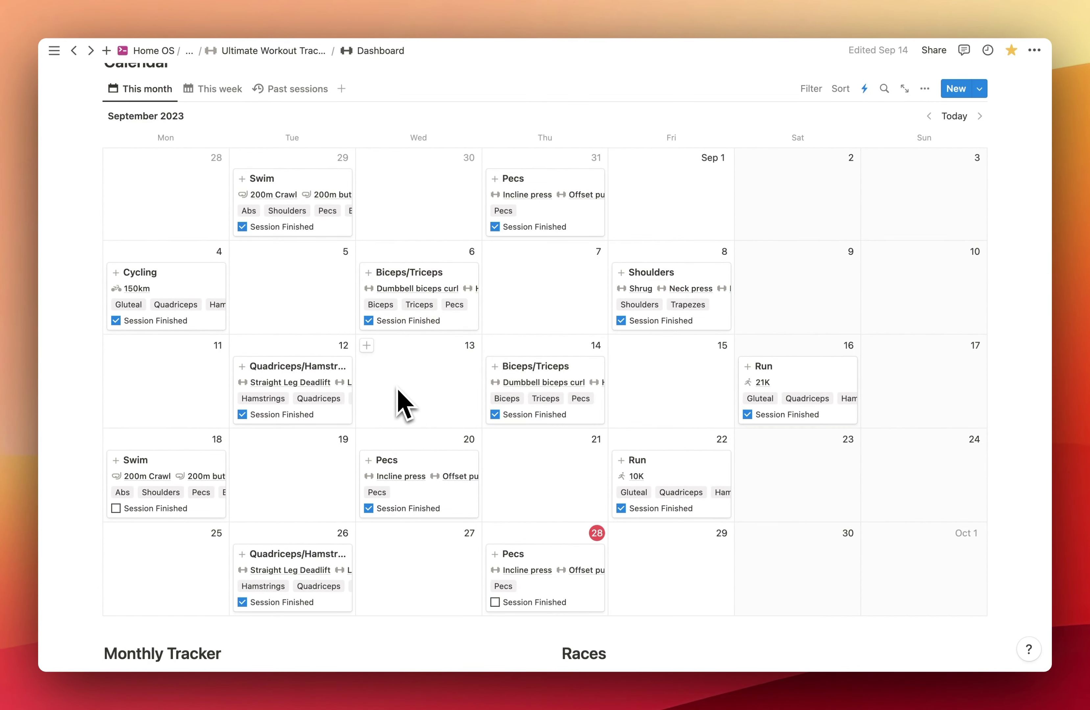
scroll(487, 438, down, 3)
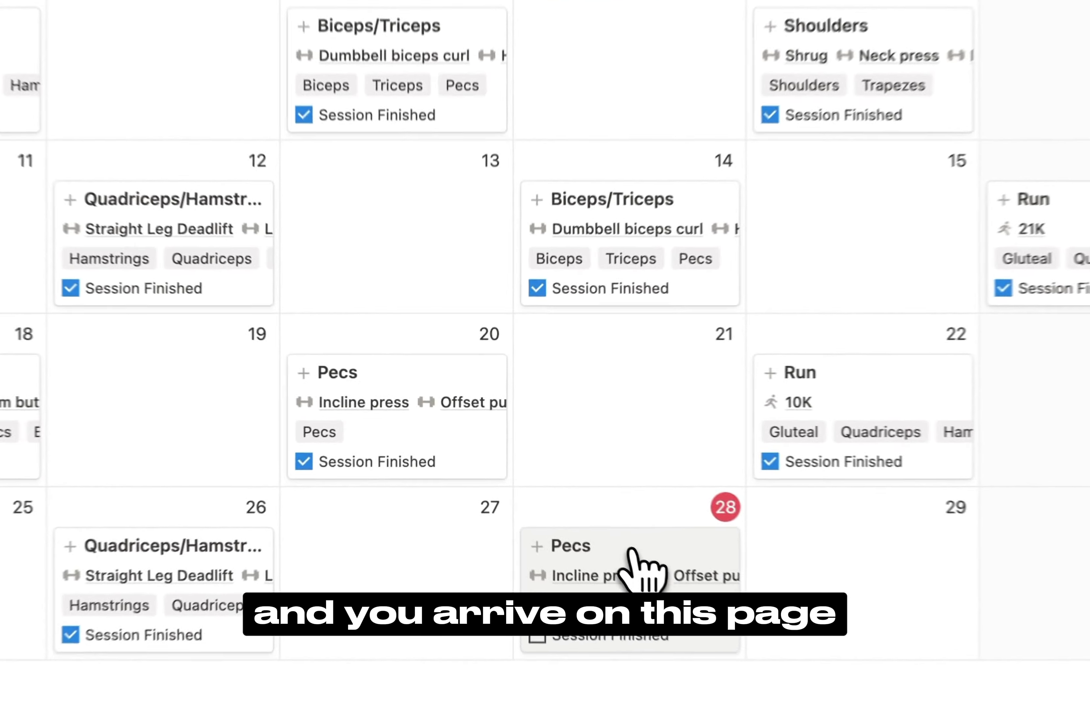
Step: Open the September 28 Pecs session full-page, check its Muscles value, and view its Workout table
click(560, 498)
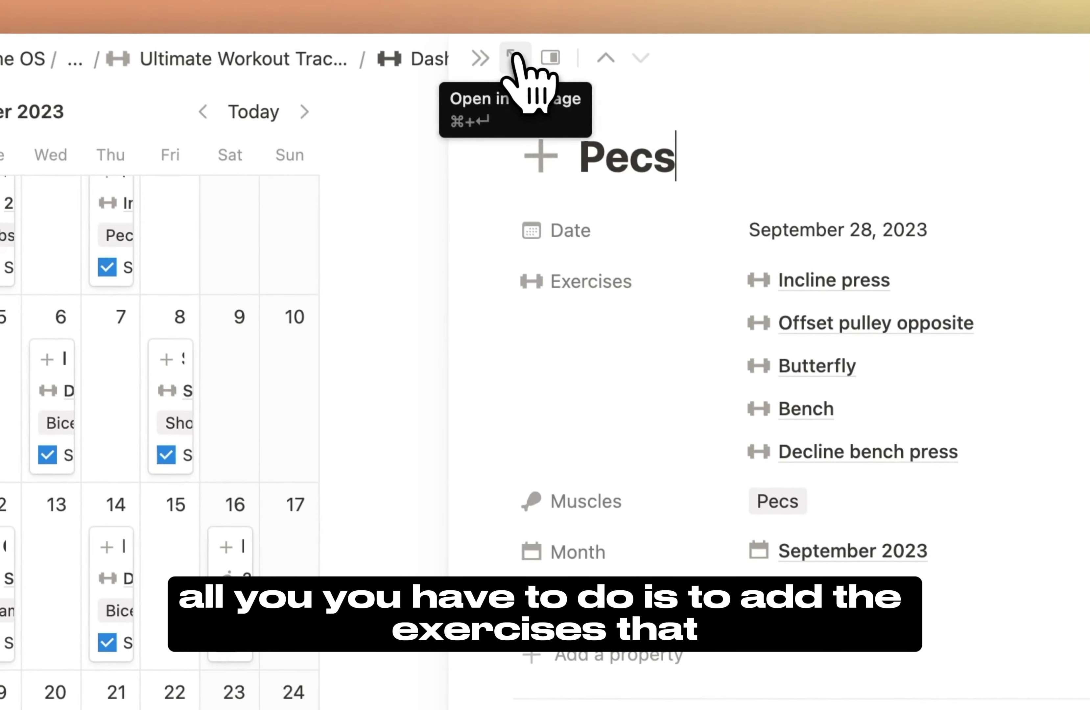
click(515, 58)
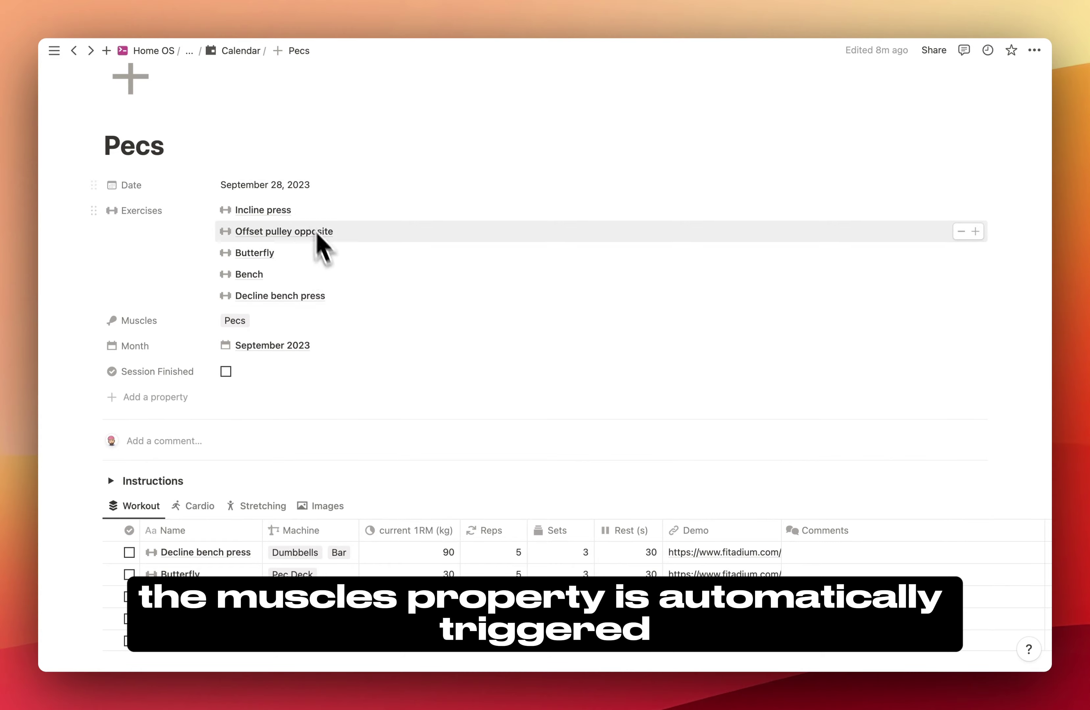
click(259, 323)
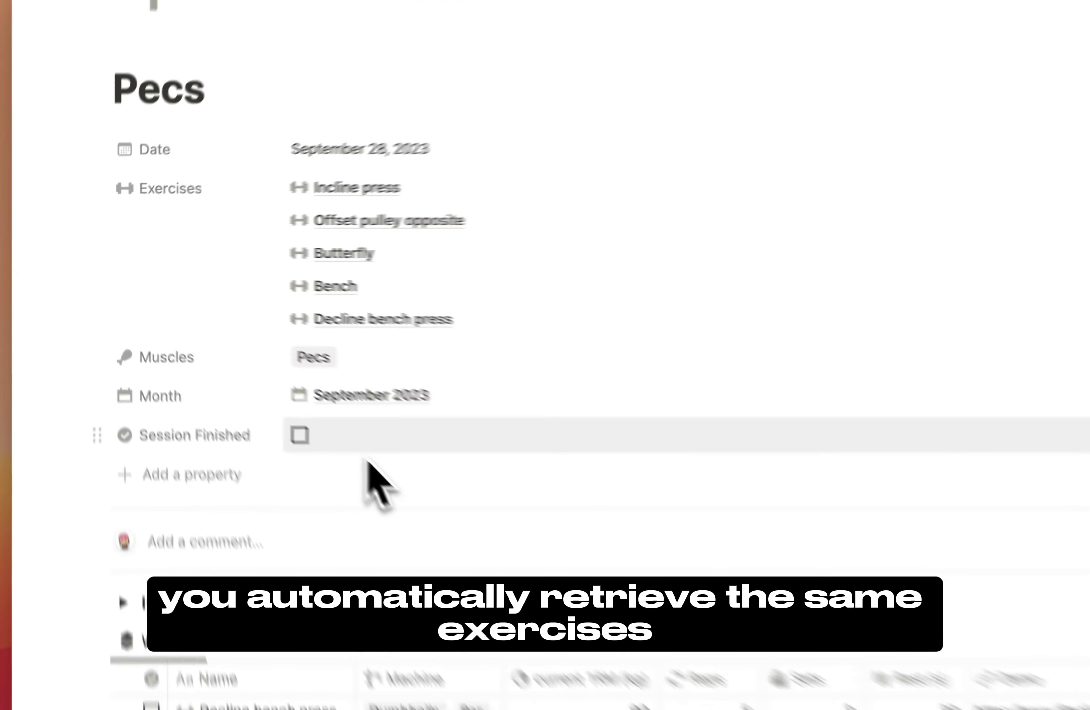
scroll(378, 482, down, 3)
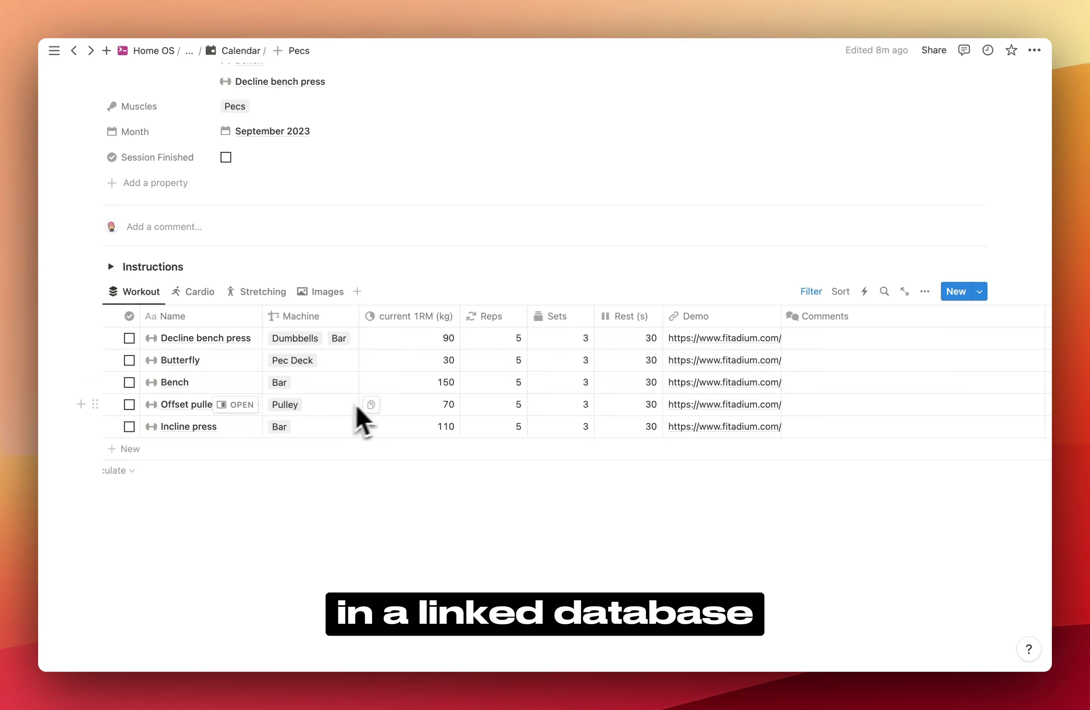
scroll(369, 383, up, 3)
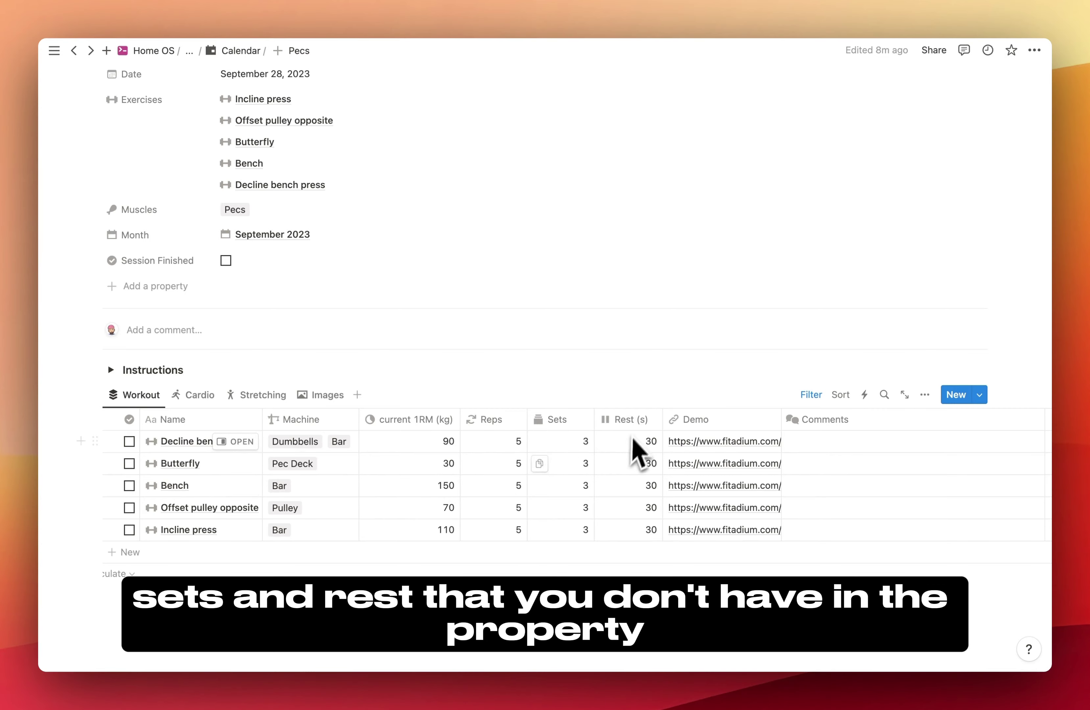
scroll(637, 449, up, 3)
scroll(373, 530, down, 3)
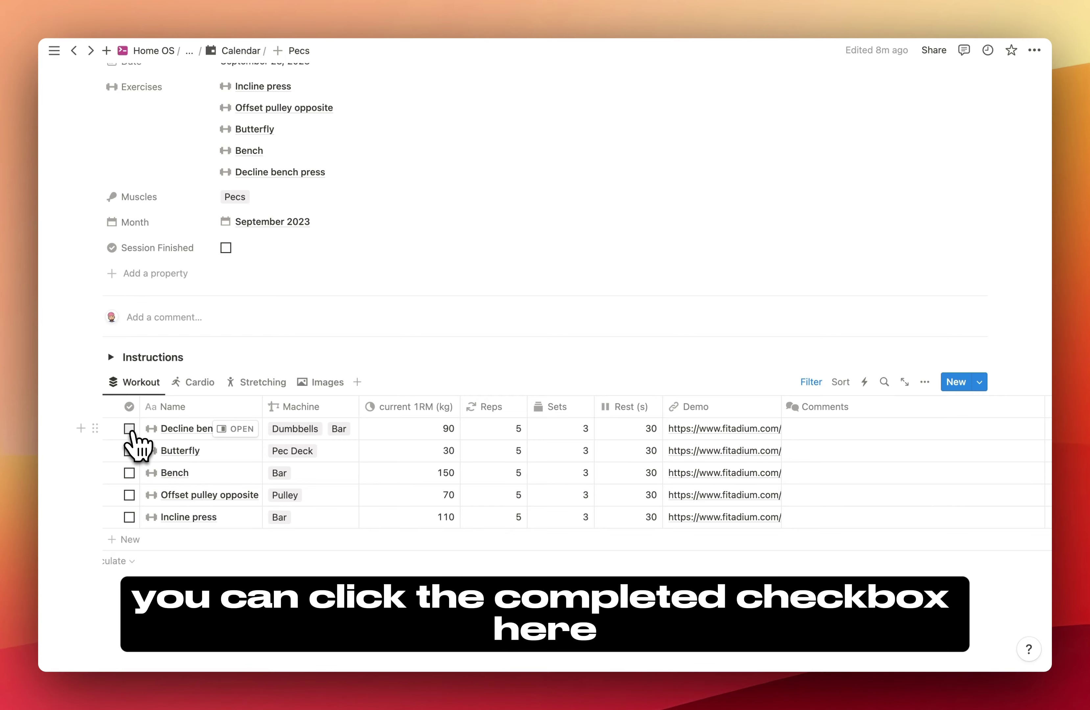
Step: Tick Decline bench press, Butterfly, Bench, Offset pulley opposite and Incline press, then mark Session Finished
click(129, 429)
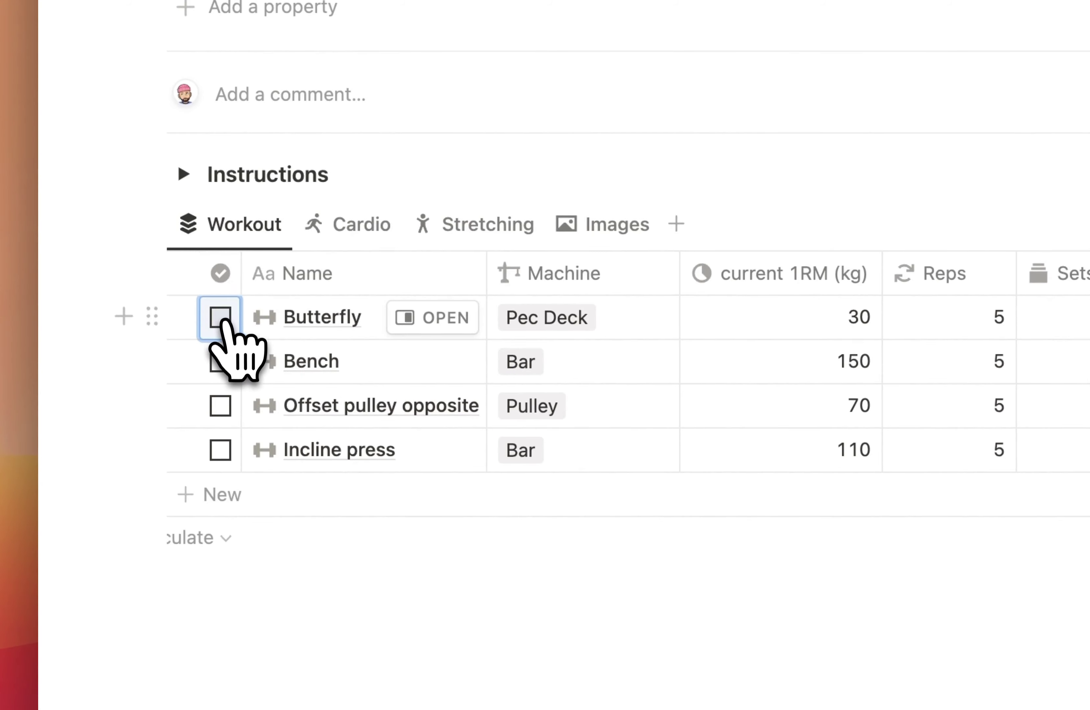
click(221, 319)
click(221, 320)
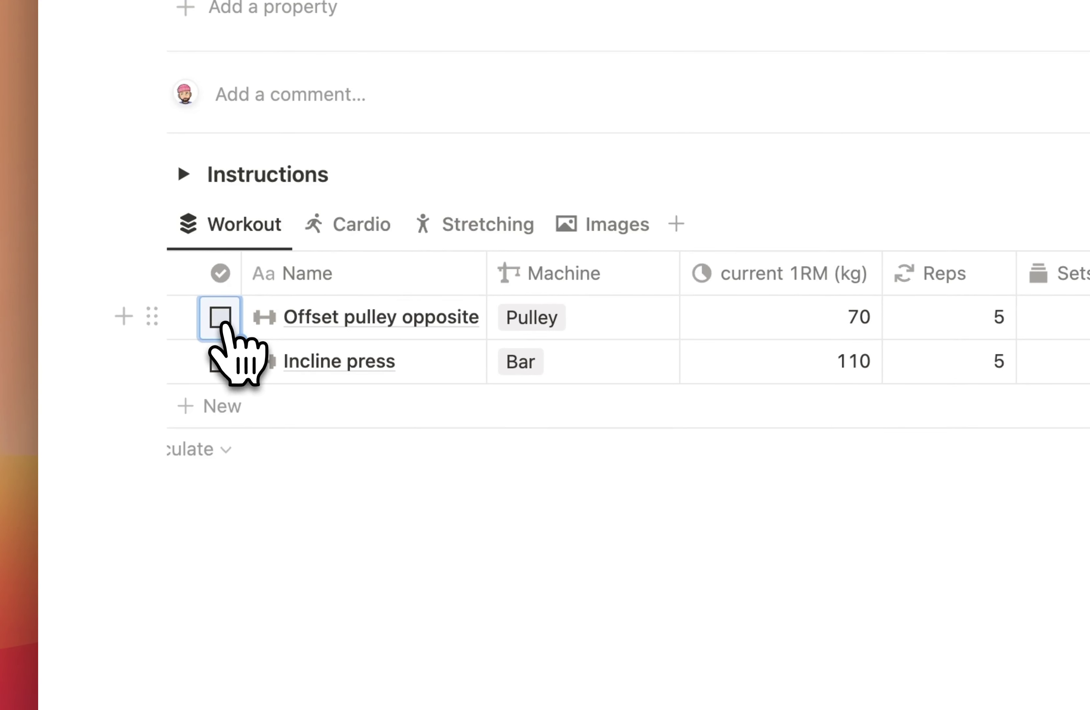
click(221, 319)
click(220, 319)
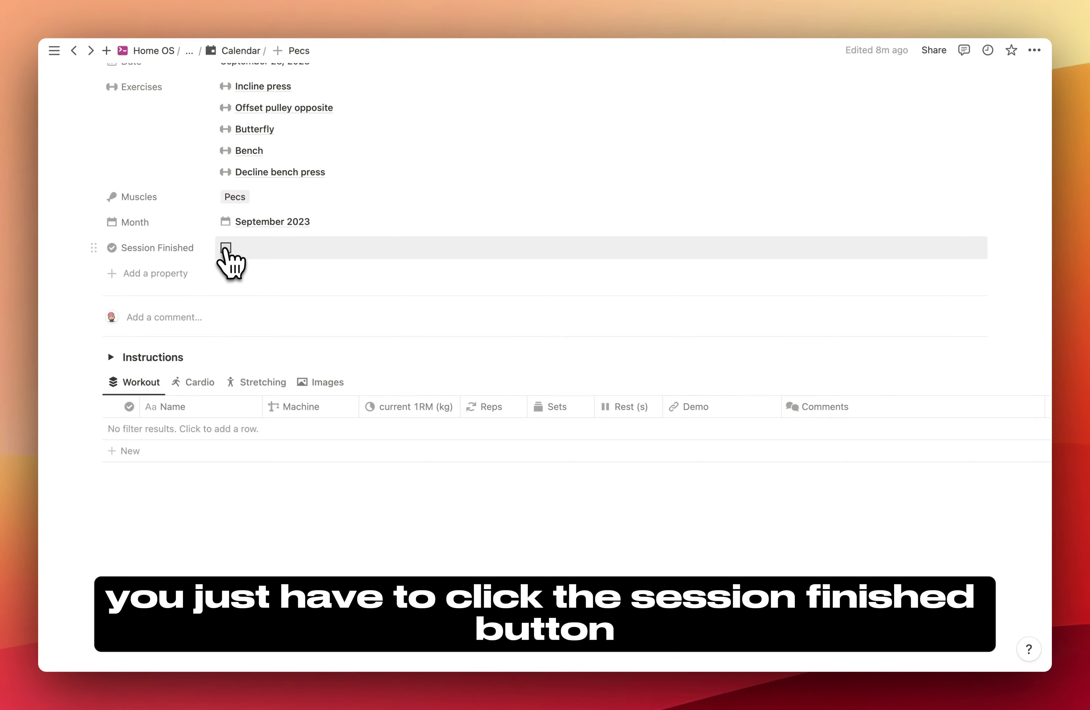
click(226, 249)
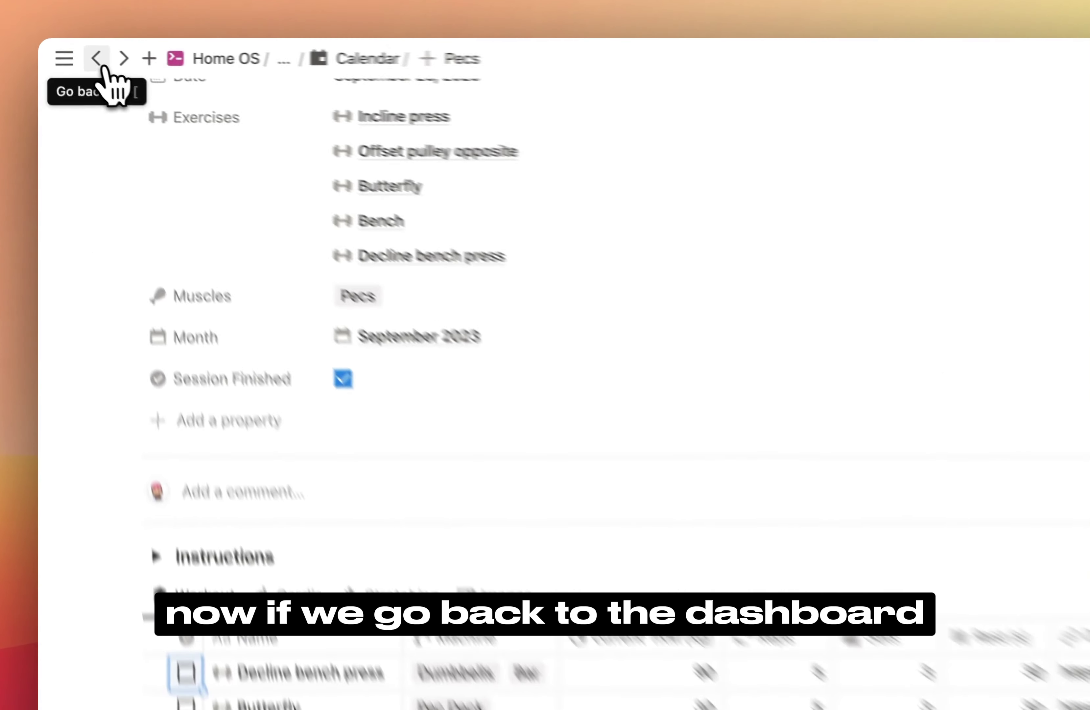
click(103, 66)
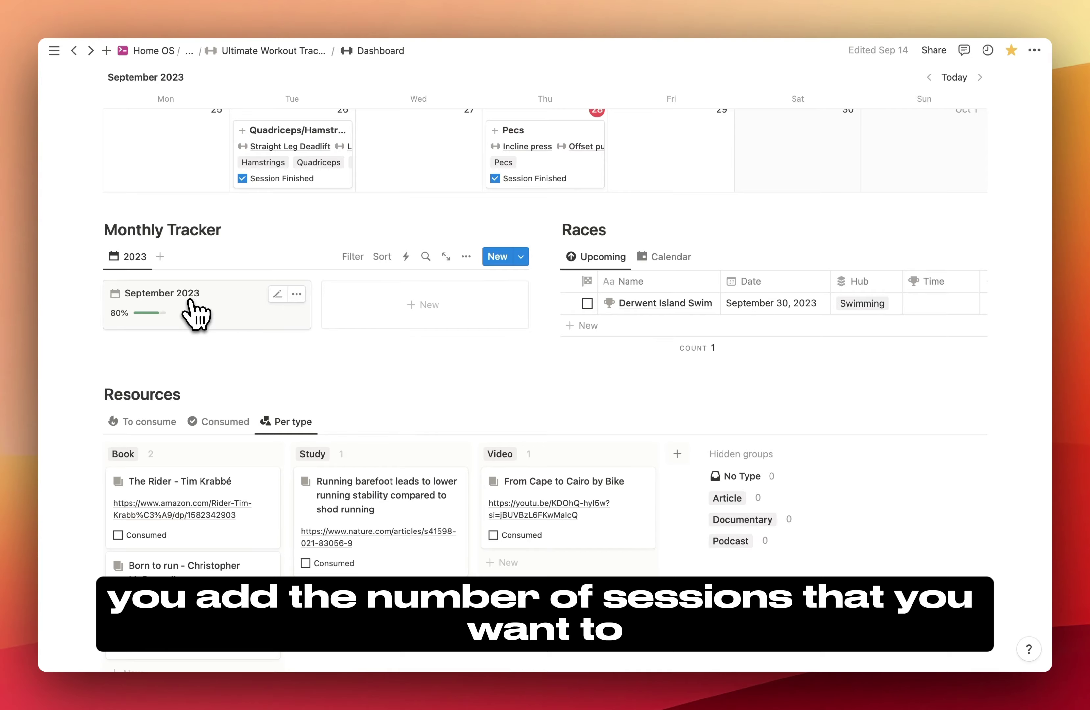
click(297, 308)
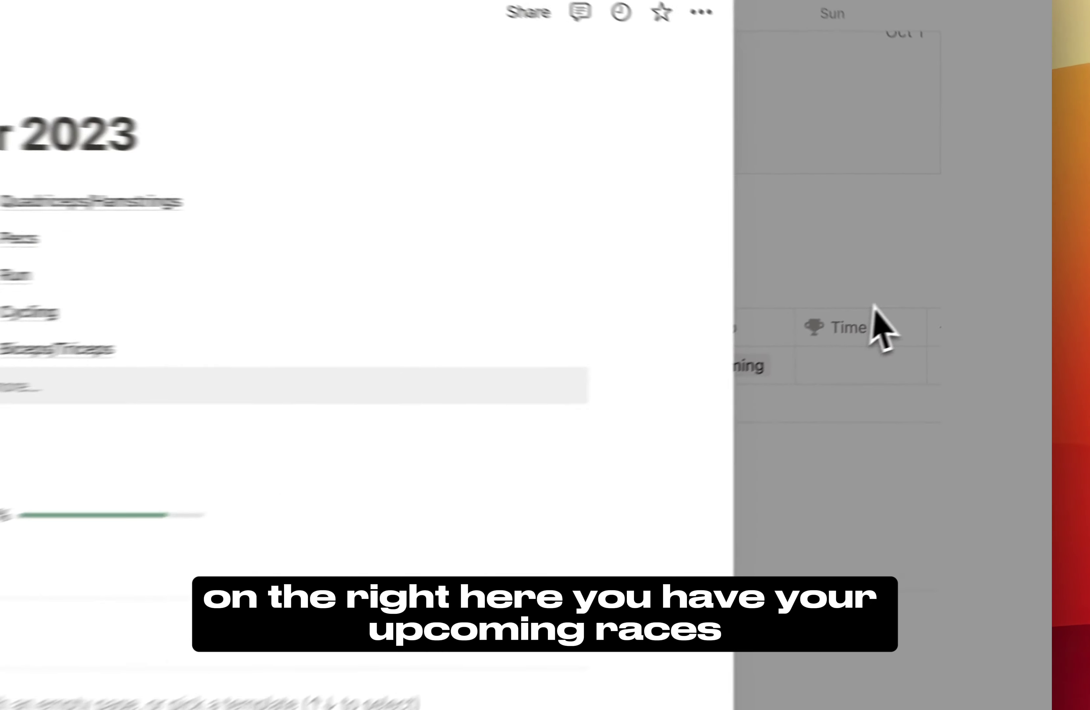
click(959, 272)
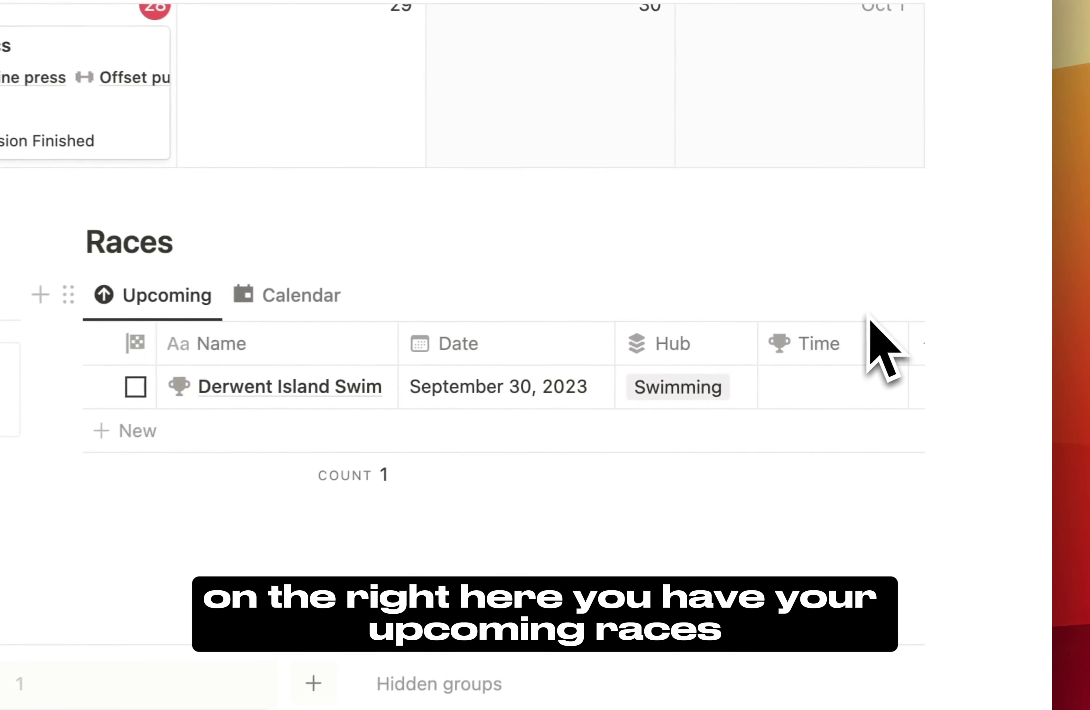
click(297, 295)
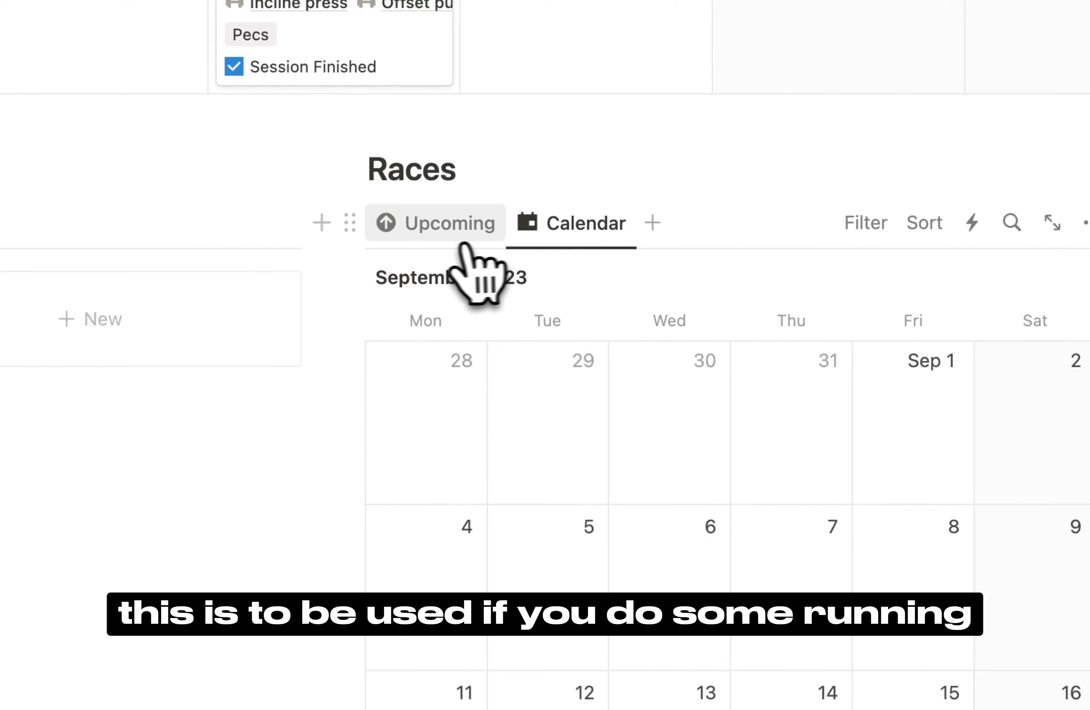
click(164, 298)
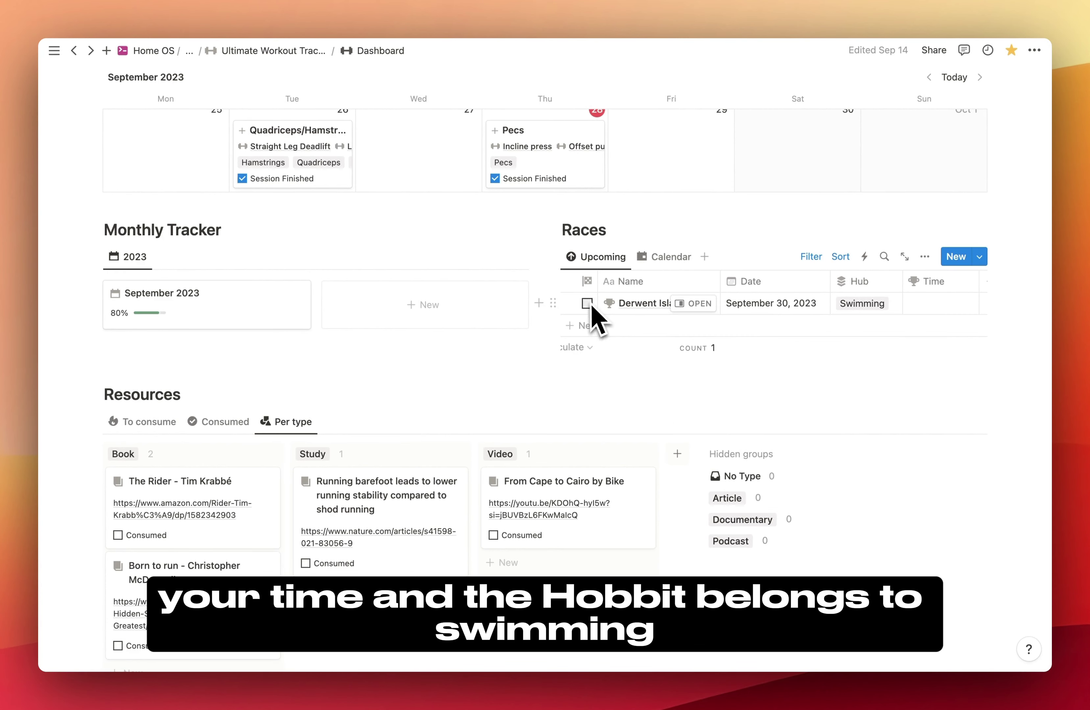
scroll(784, 327, right, 2)
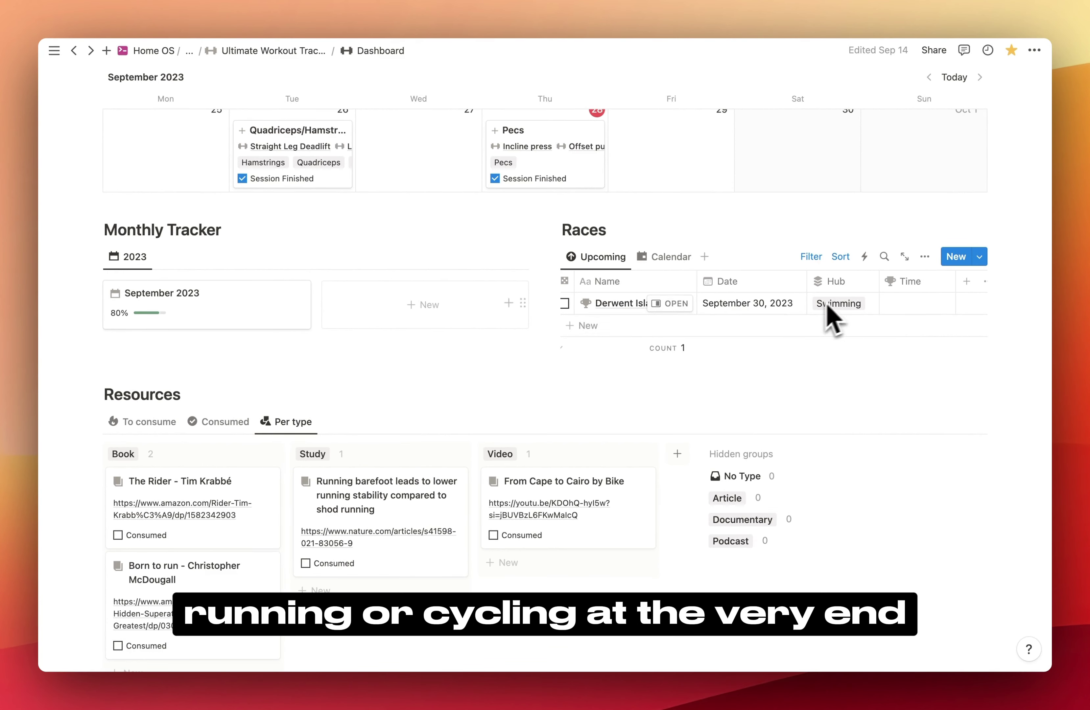
scroll(830, 312, right, 1)
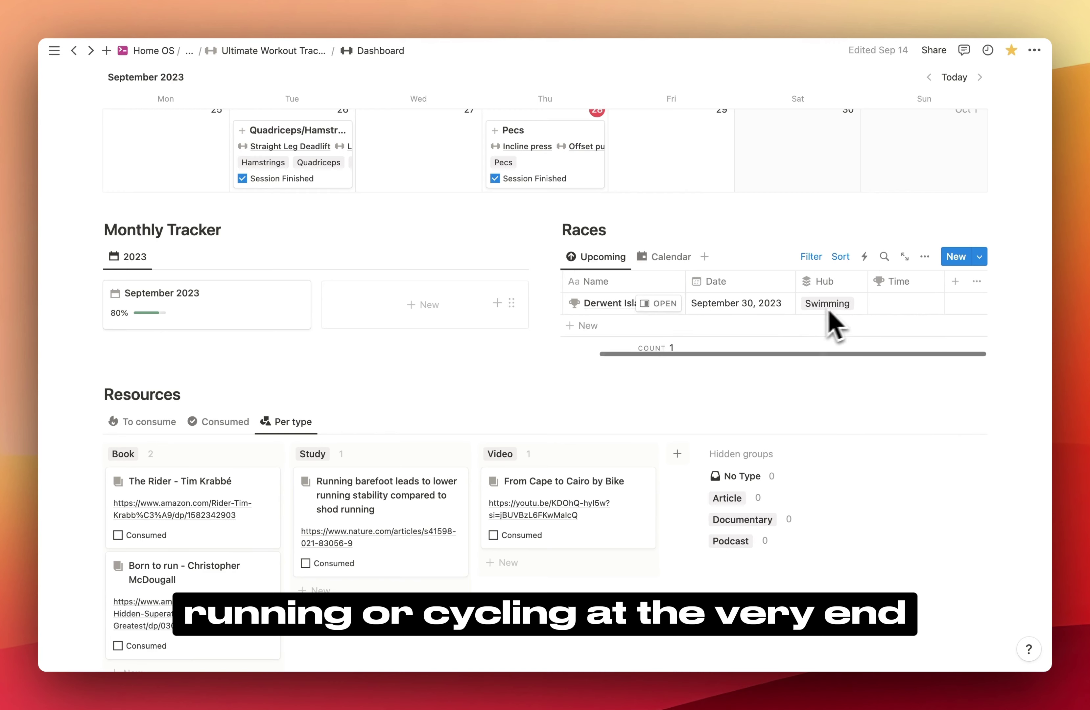
scroll(832, 318, left, 2)
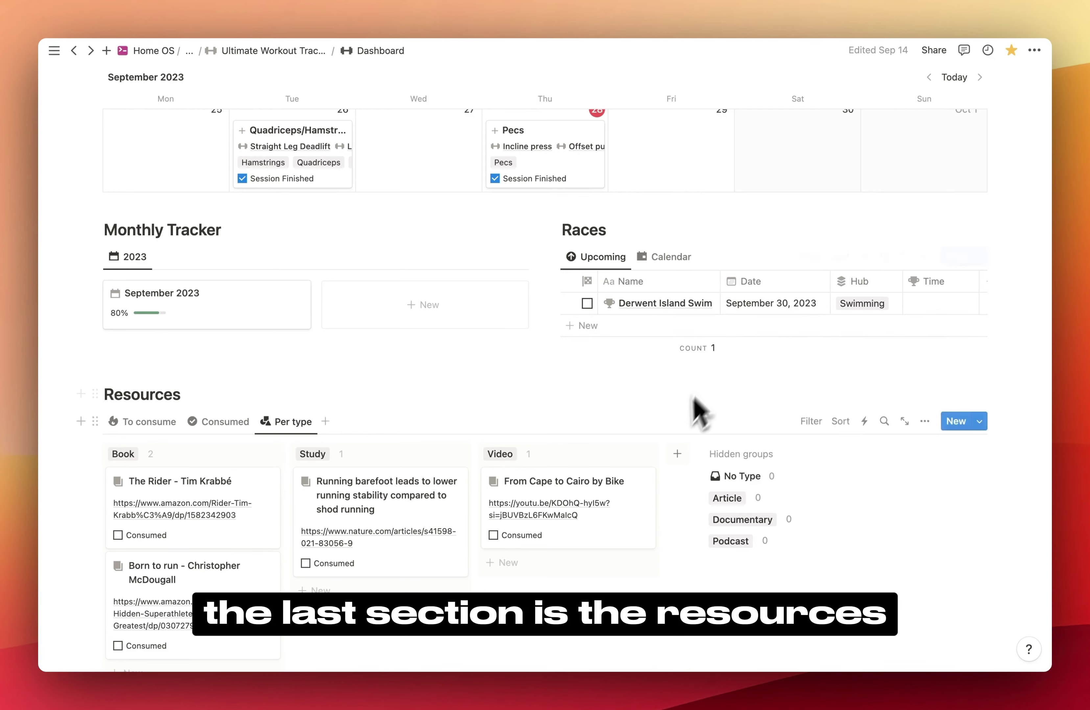
Step: Switch the Resources list between To consume and Consumed views, ending on To consume
scroll(692, 424, down, 4)
scroll(673, 426, down, 2)
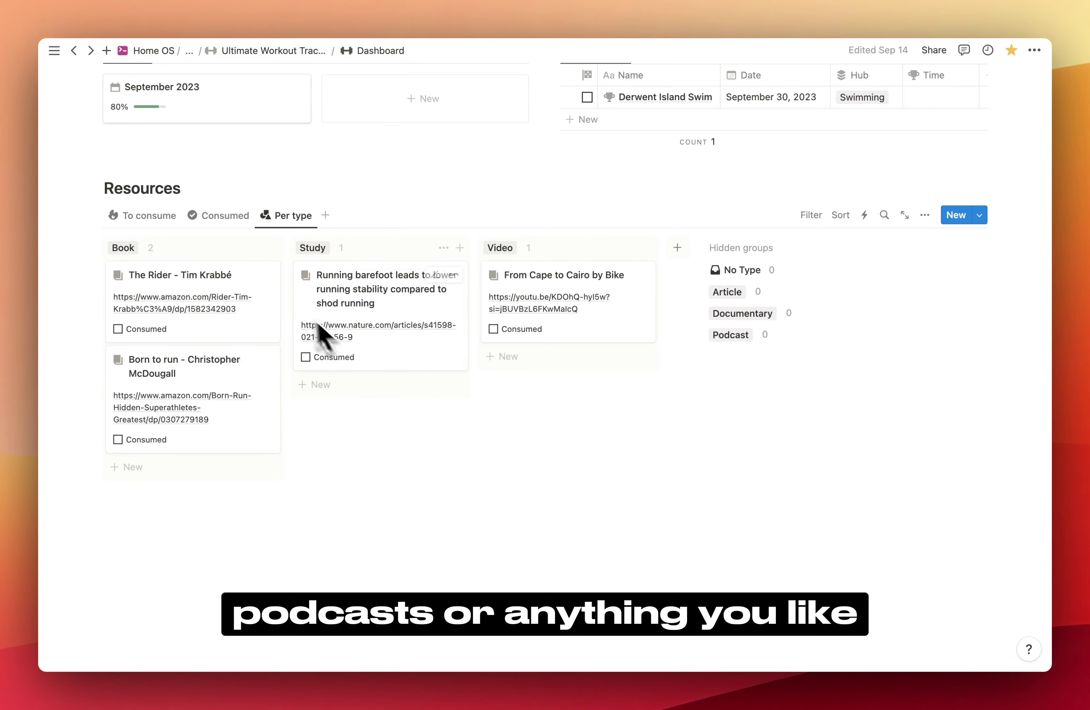
click(148, 215)
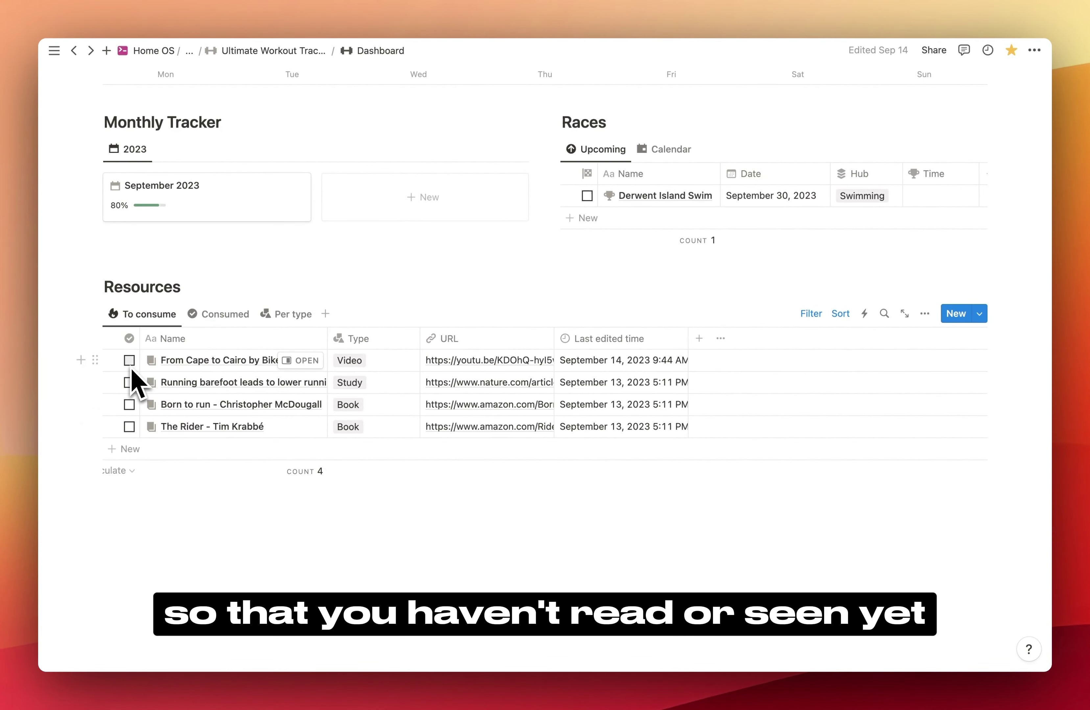
click(221, 314)
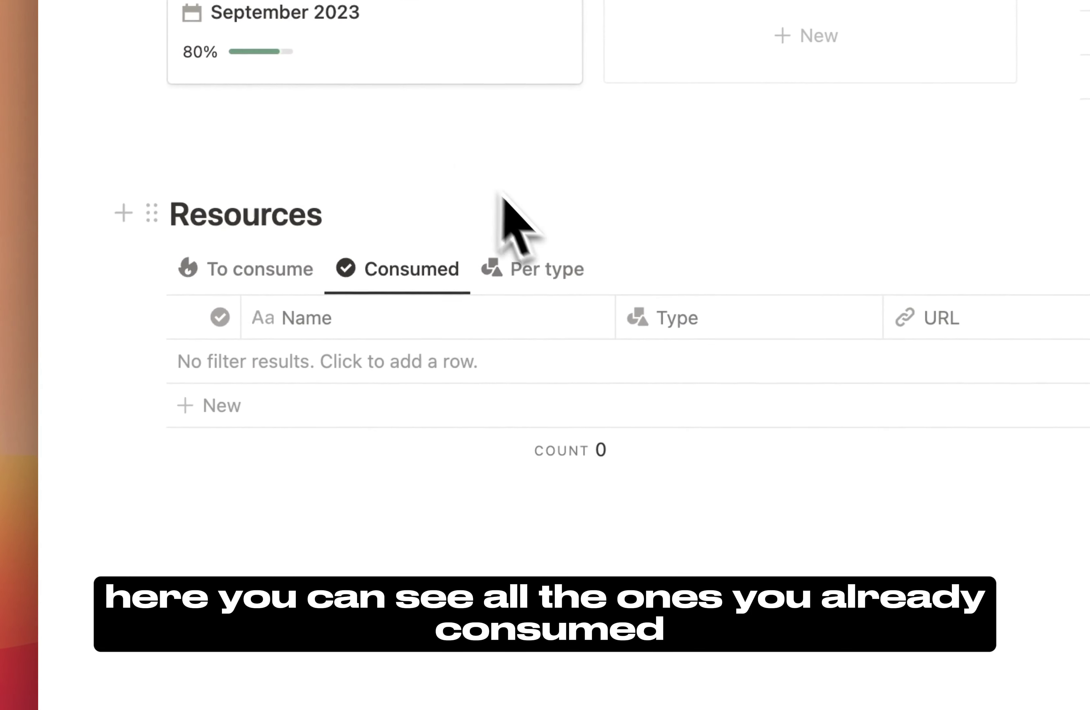
scroll(510, 438, down, 1)
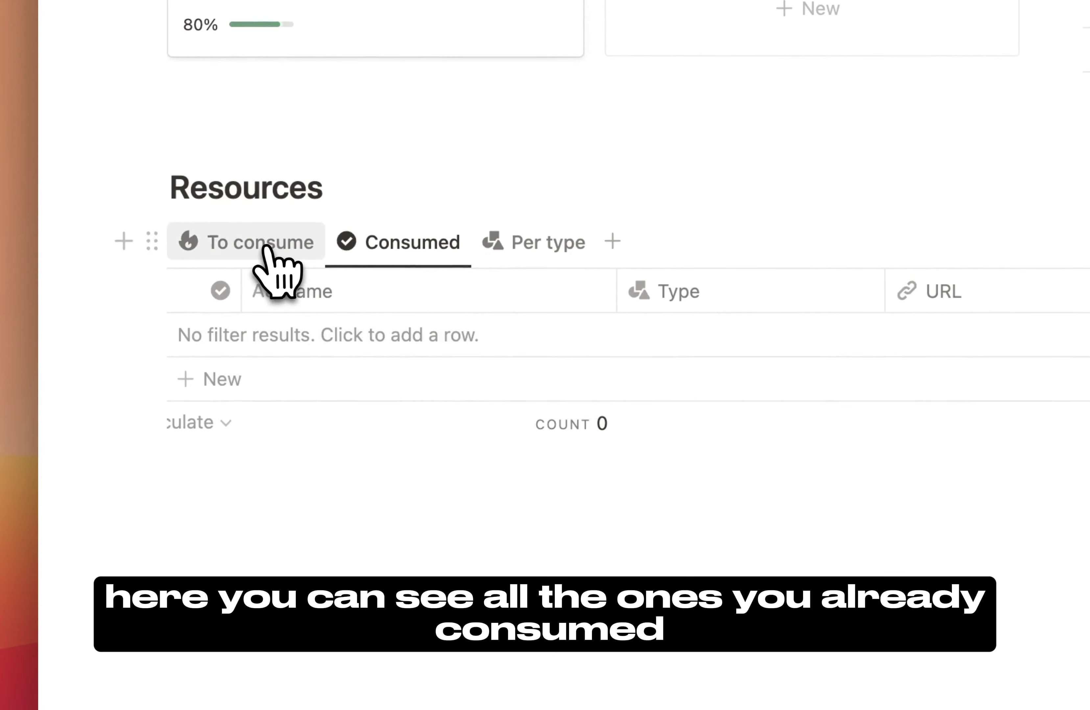
click(272, 242)
scroll(405, 282, down, 3)
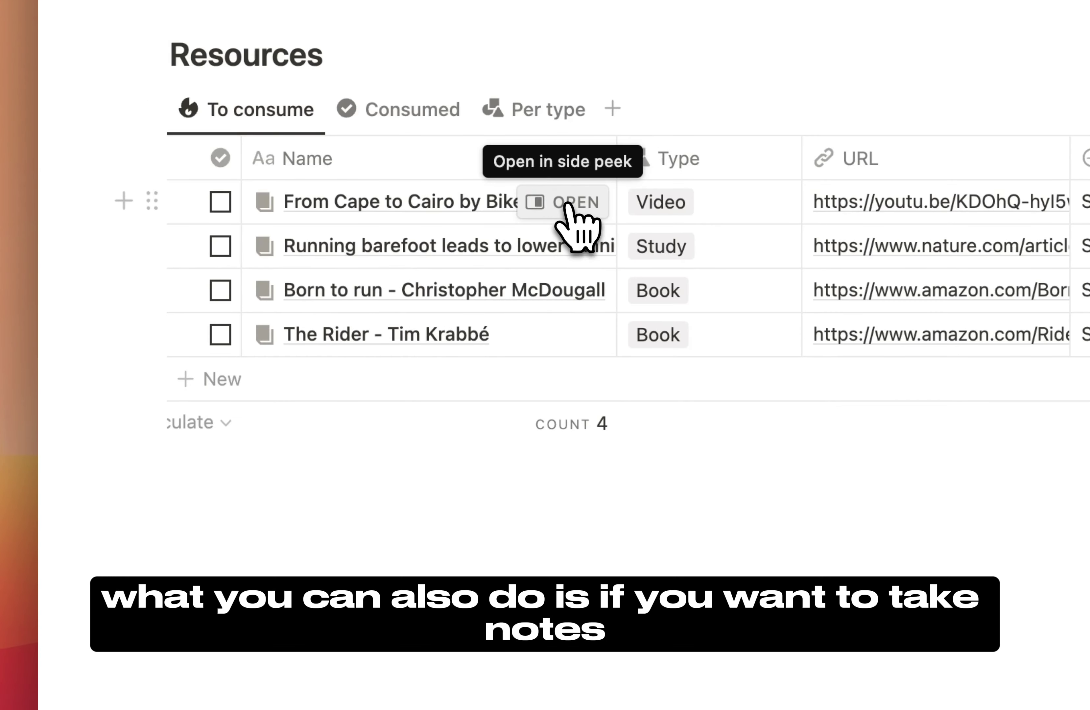
Step: Write 'Take notes on this resource' in From Cape to Cairo by Bike and close its preview
click(566, 205)
click(570, 286)
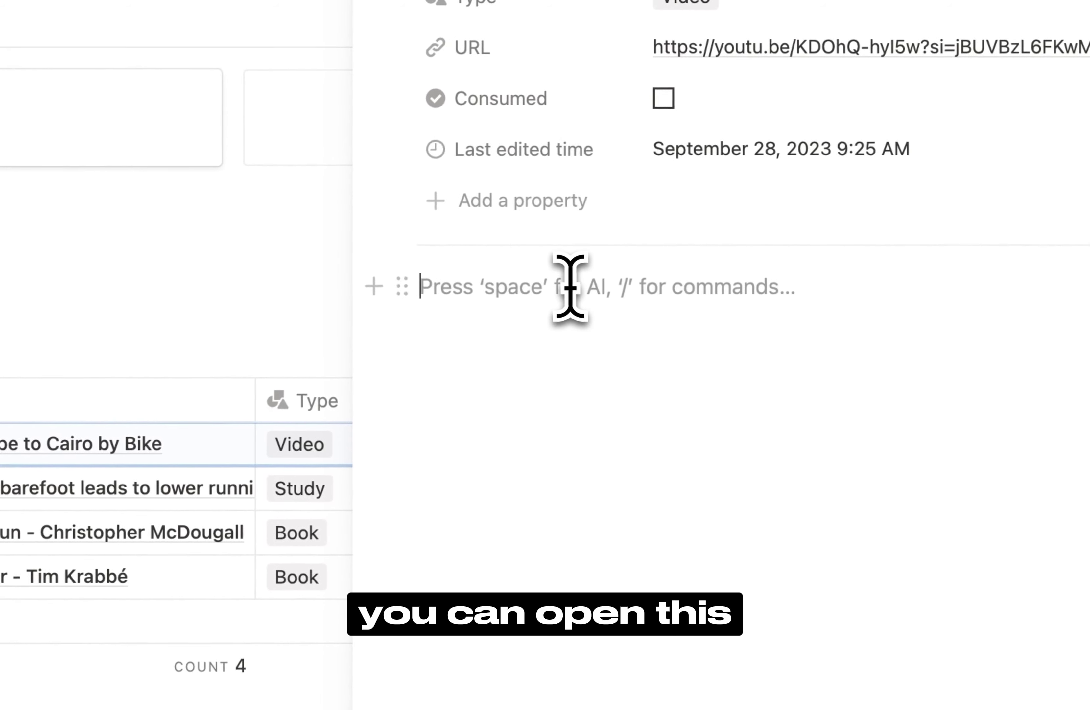
text(Take notes on)
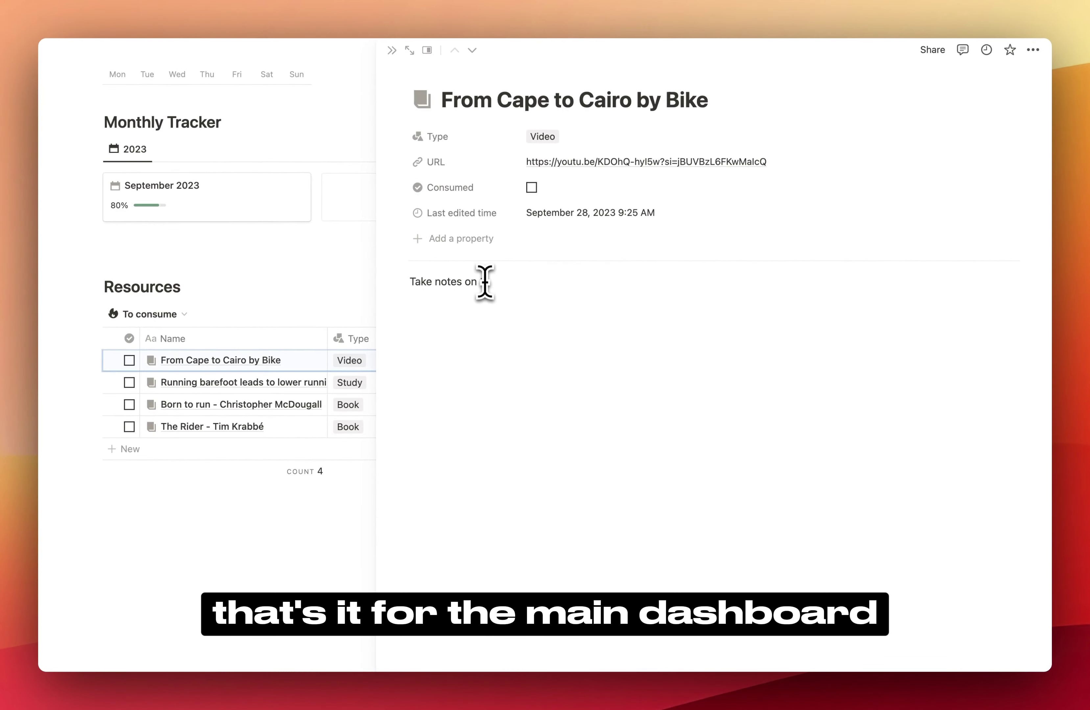
text( this resource)
key(super+a)
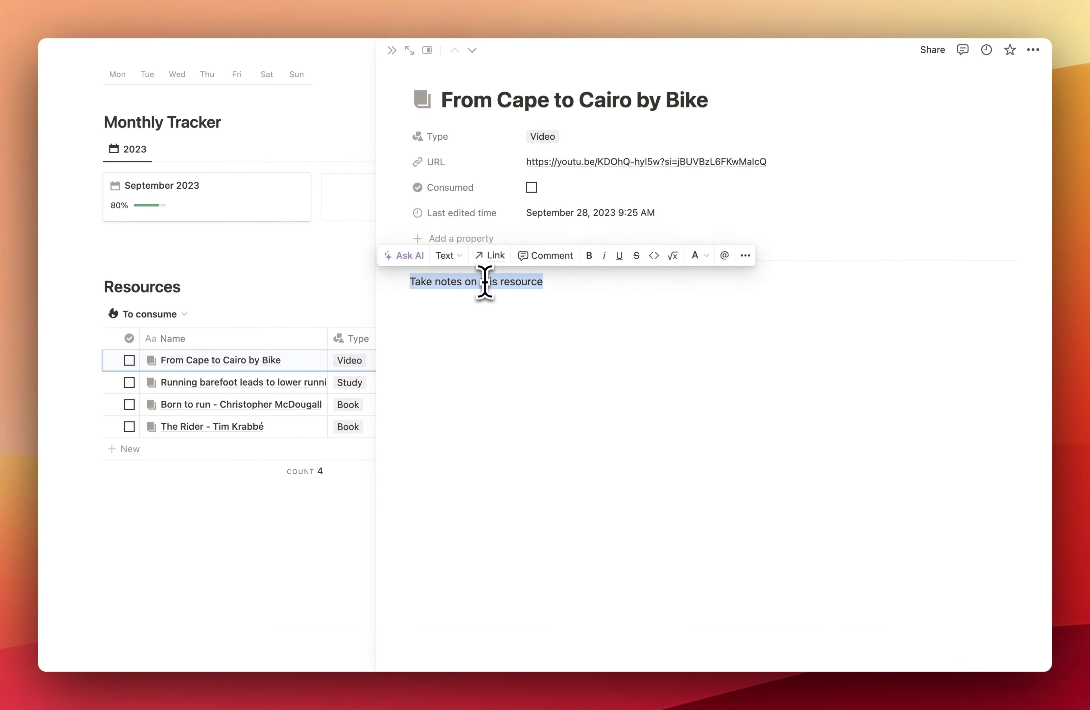
click(392, 50)
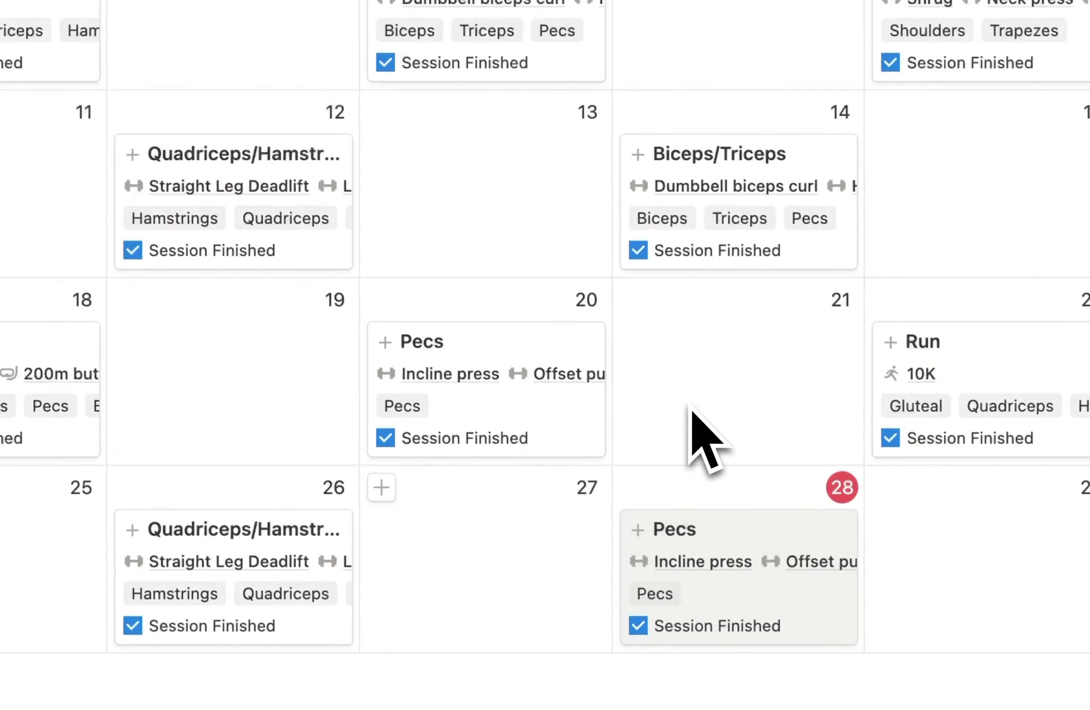
scroll(708, 442, up, 10)
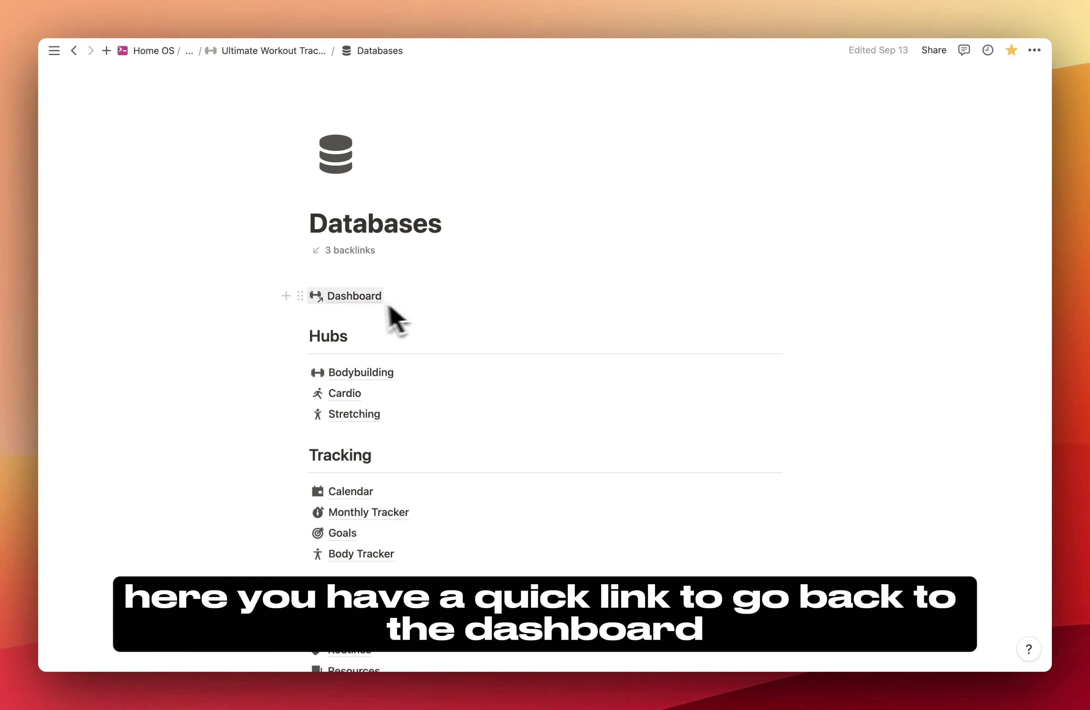
Step: Scroll through the Bodybuilding hub's Alphabetical table of exercises
scroll(456, 325, down, 3)
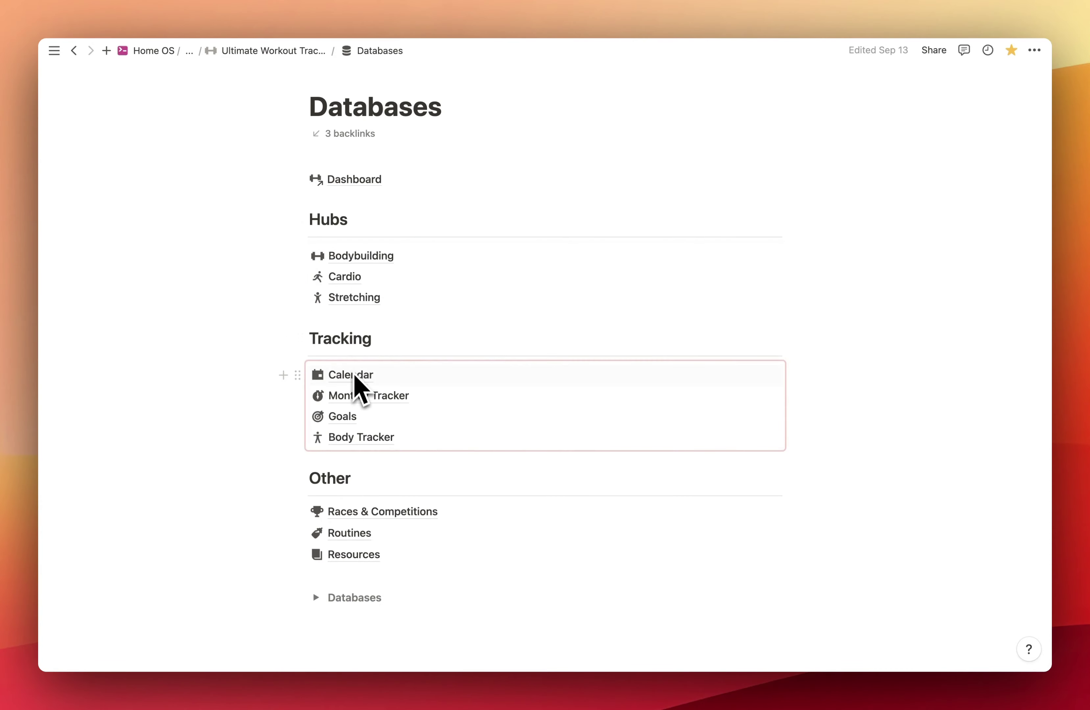
scroll(366, 470, down, 2)
scroll(376, 429, up, 2)
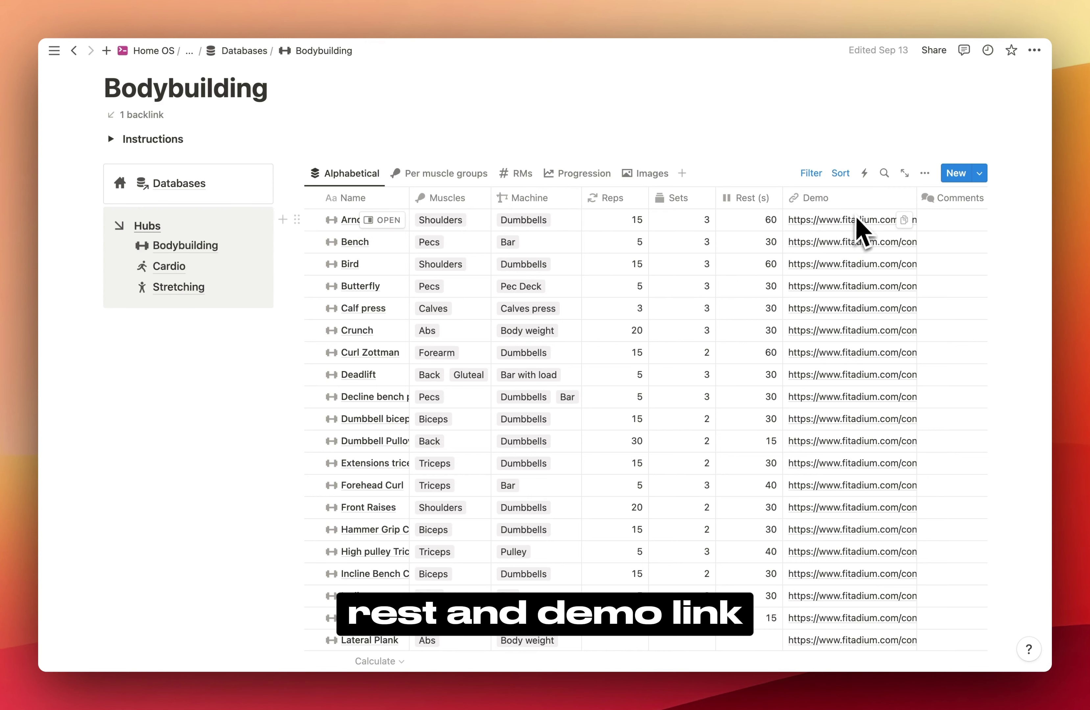
Step: Browse the Bodybuilding exercises in the Alphabetical, muscle-group and rep-max weight views
scroll(856, 241, right, 3)
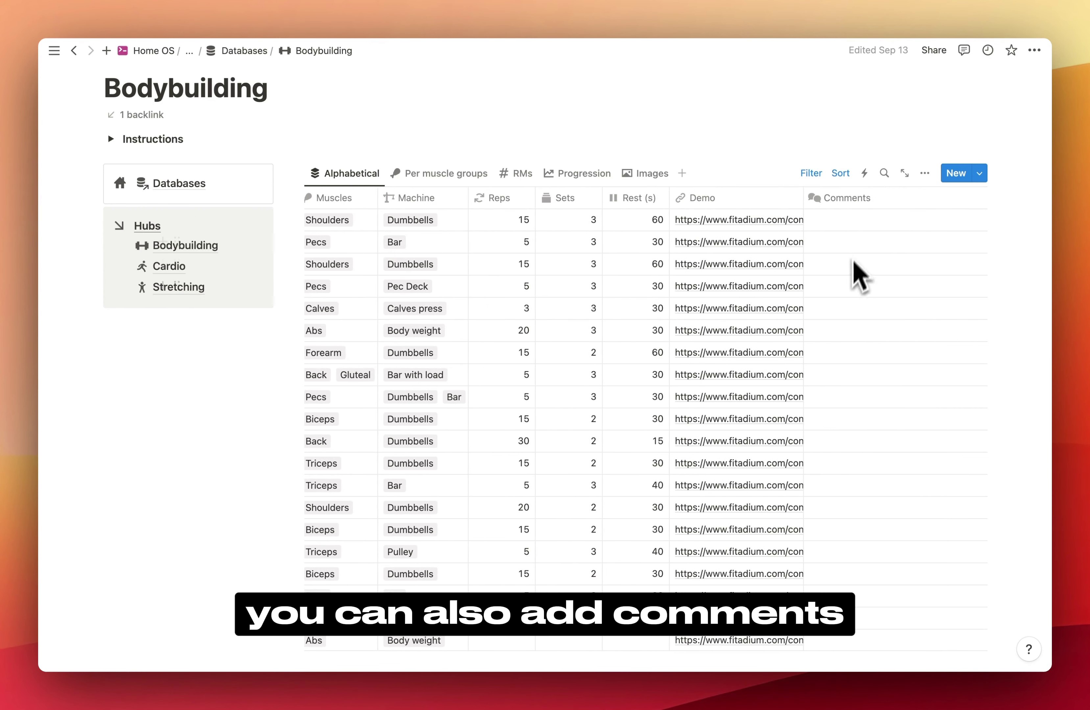
scroll(832, 291, left, 3)
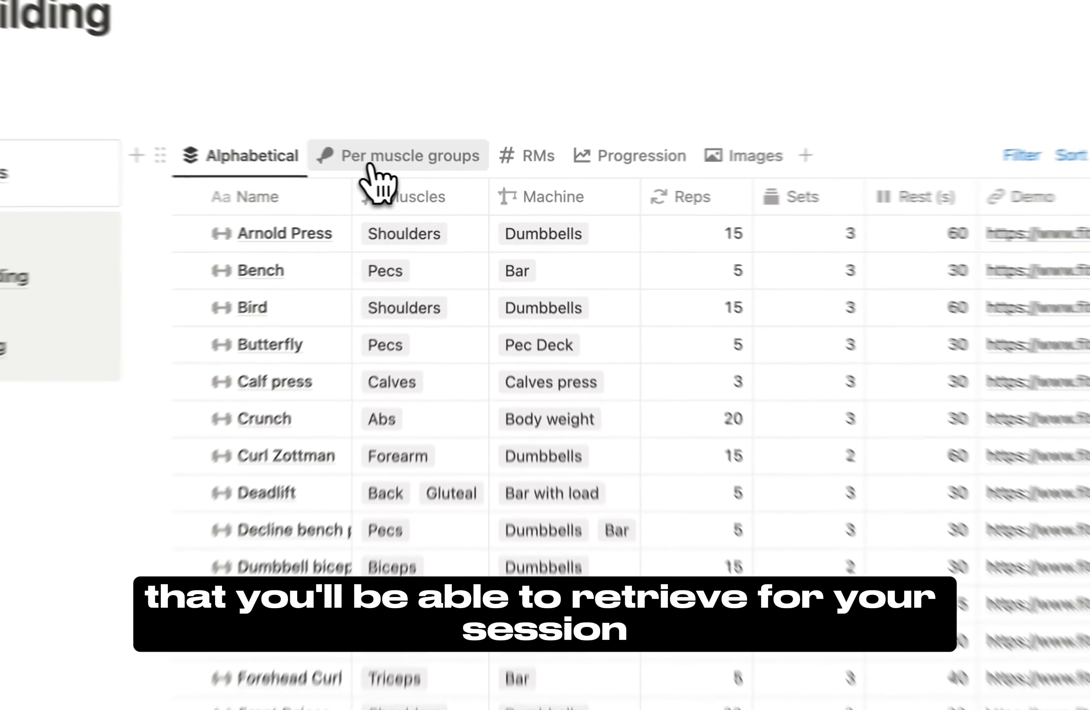
click(445, 174)
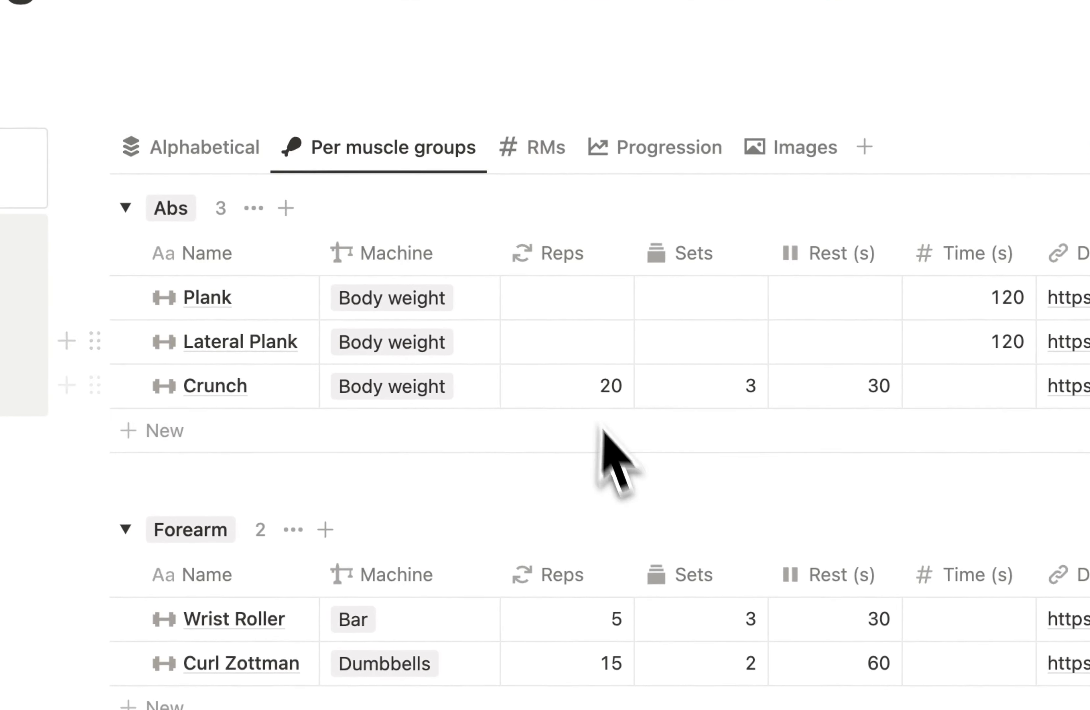
click(530, 160)
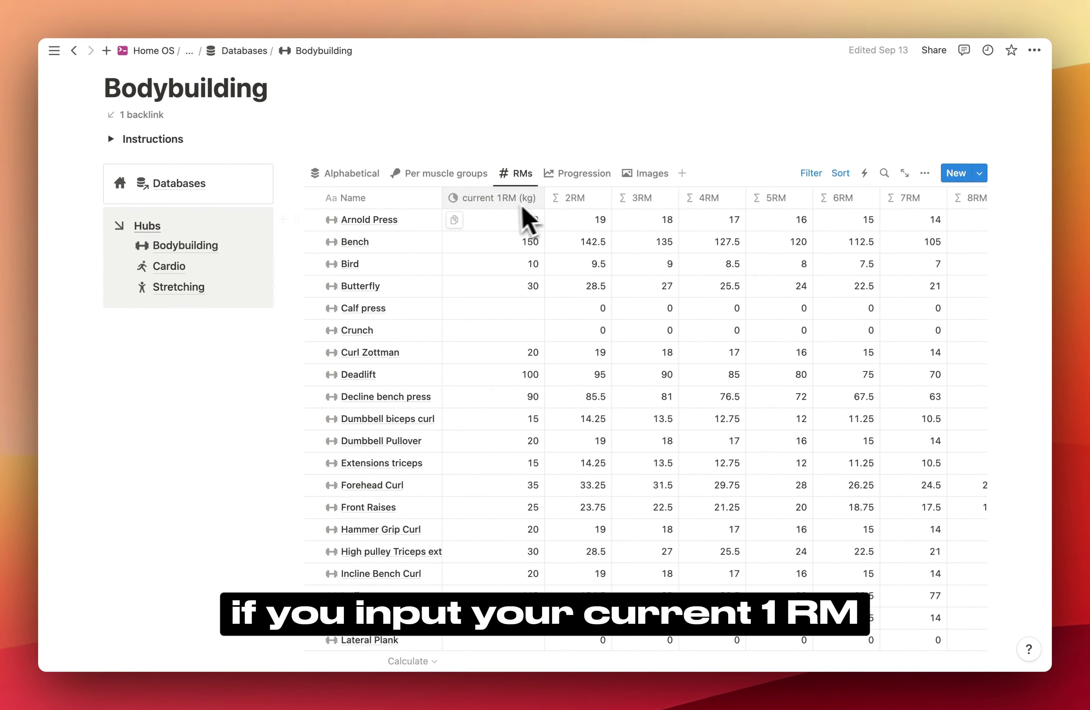
scroll(513, 228, right, 5)
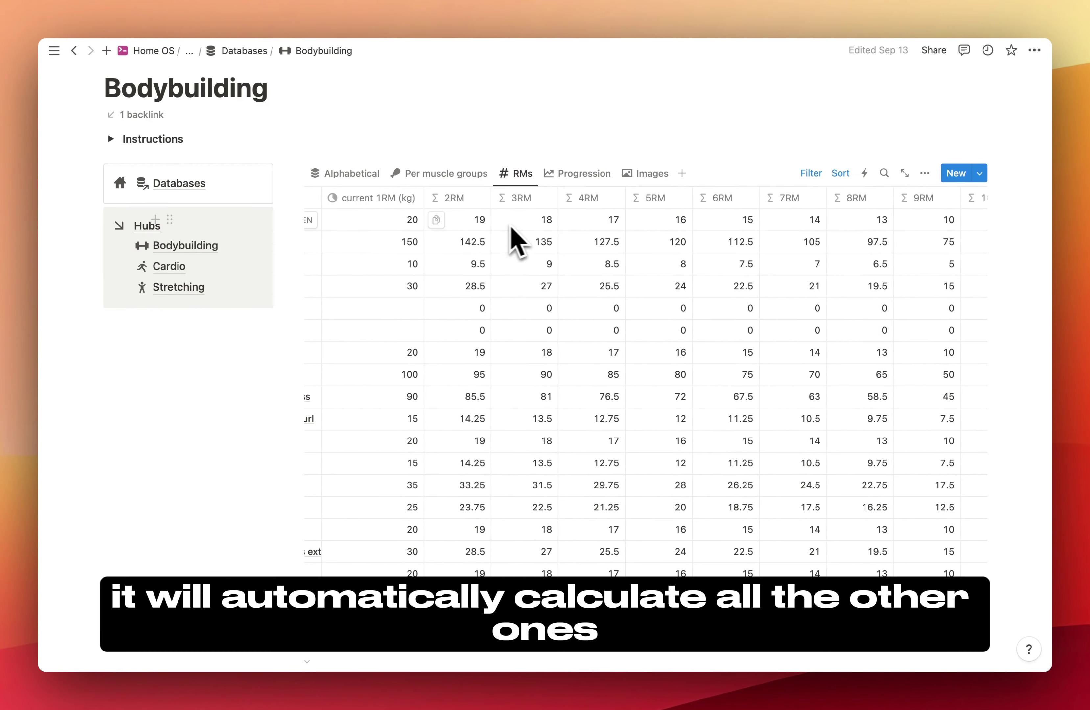
scroll(510, 243, right, 8)
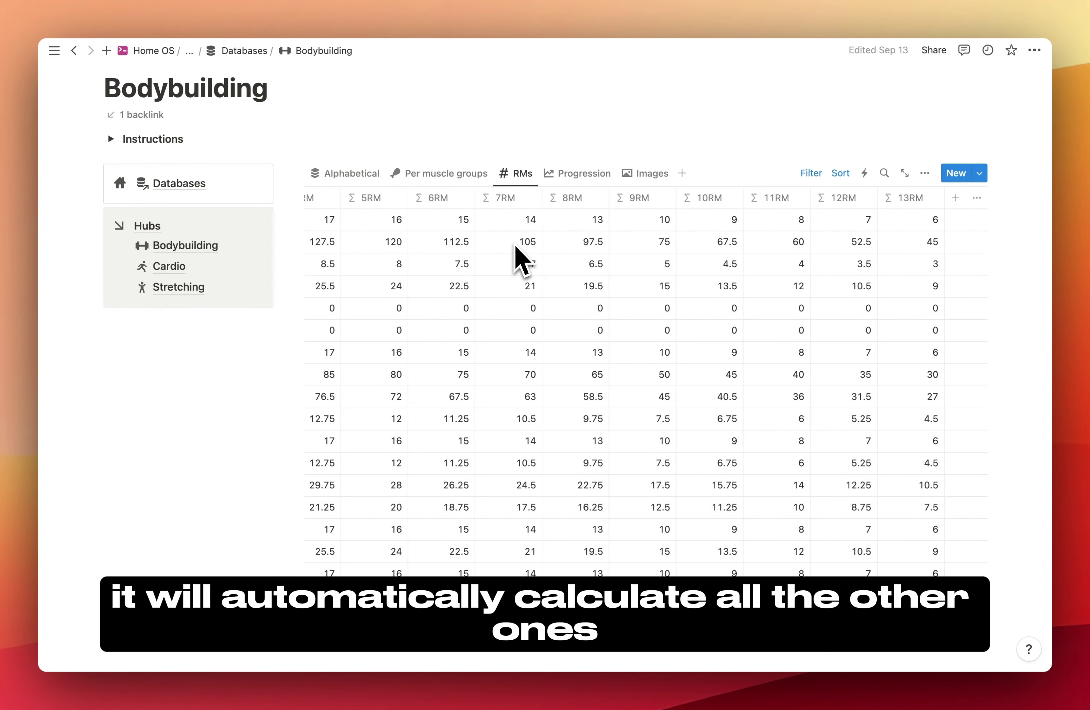
scroll(515, 249, left, 10)
Step: Switch to the Progression view and scroll across the initial and current 1RM and max reps columns
click(582, 173)
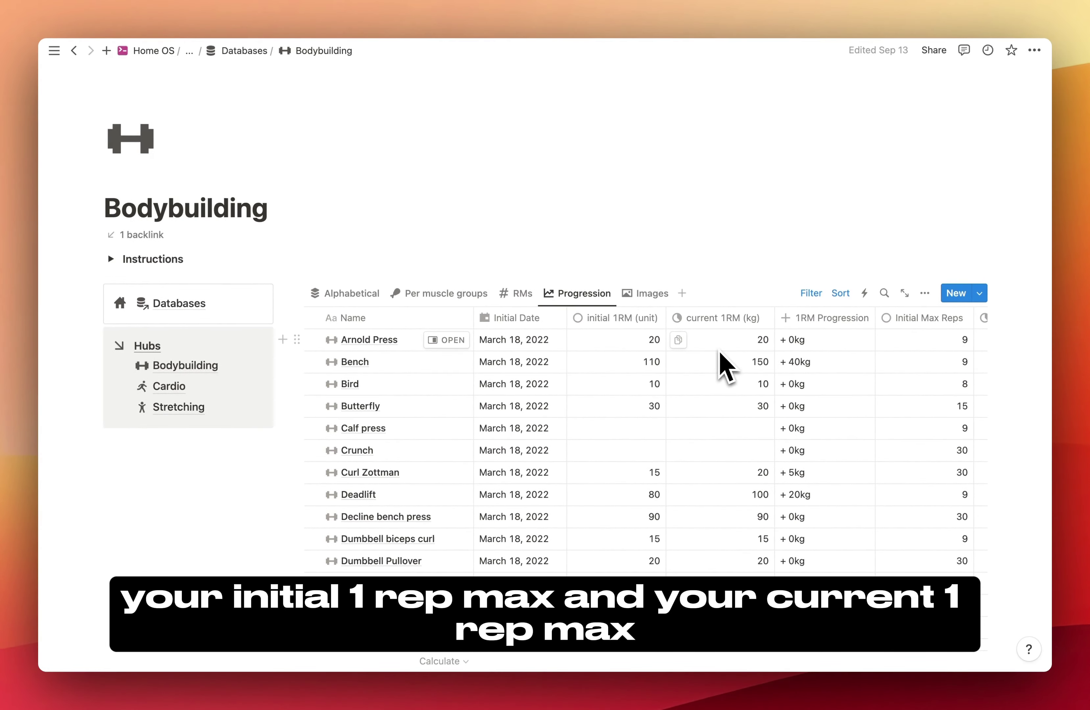
scroll(529, 398, right, 5)
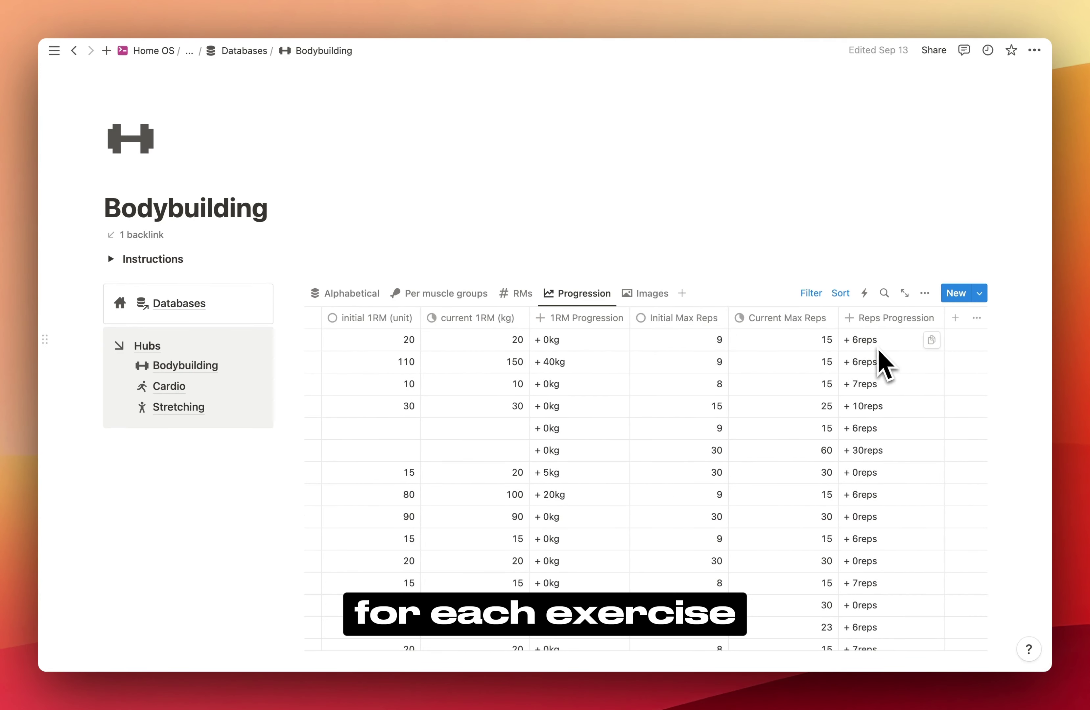
scroll(535, 428, left, 3)
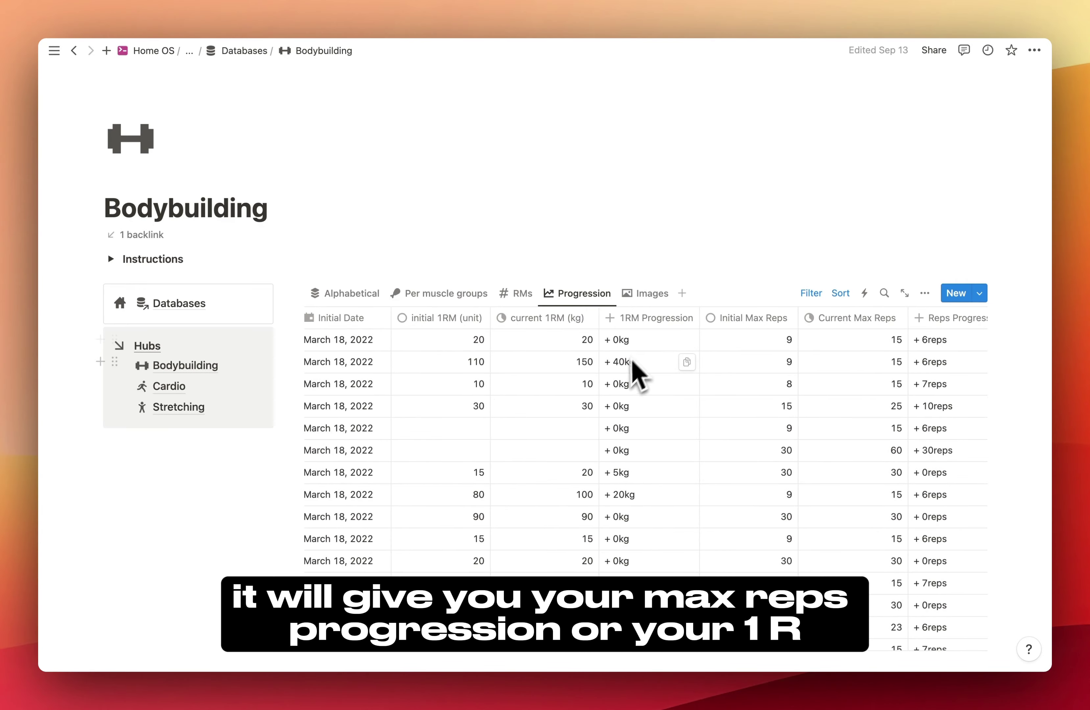
Step: Show the Images gallery and review Decline bench press with its 22 extra properties
click(631, 298)
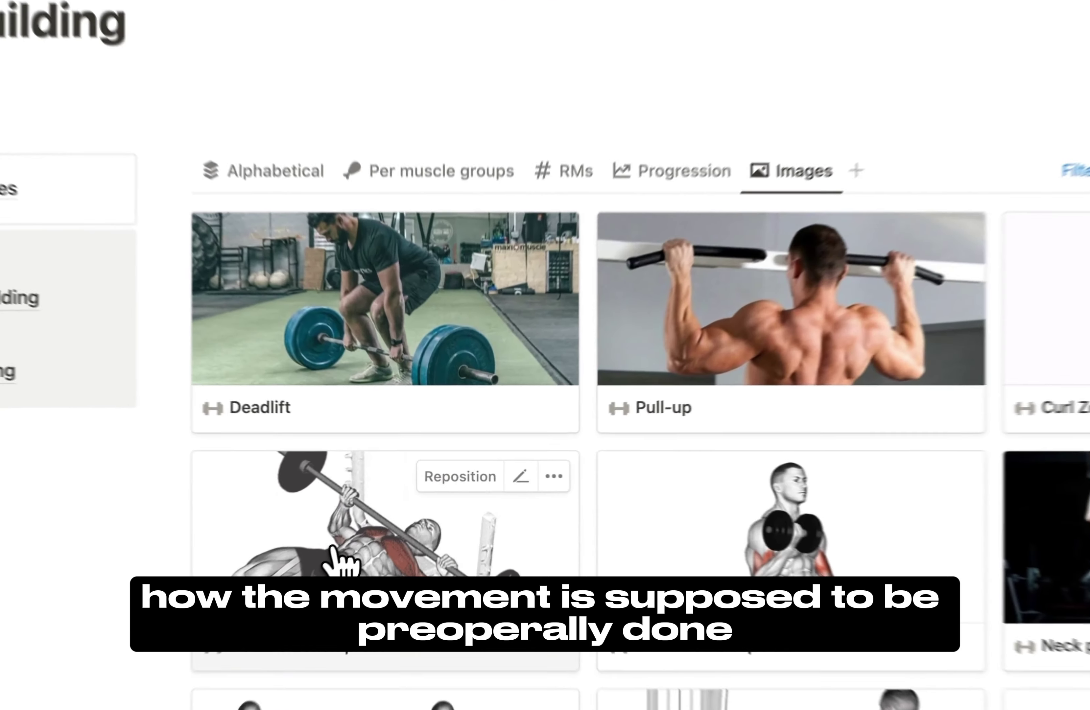
click(387, 520)
scroll(462, 243, down, 4)
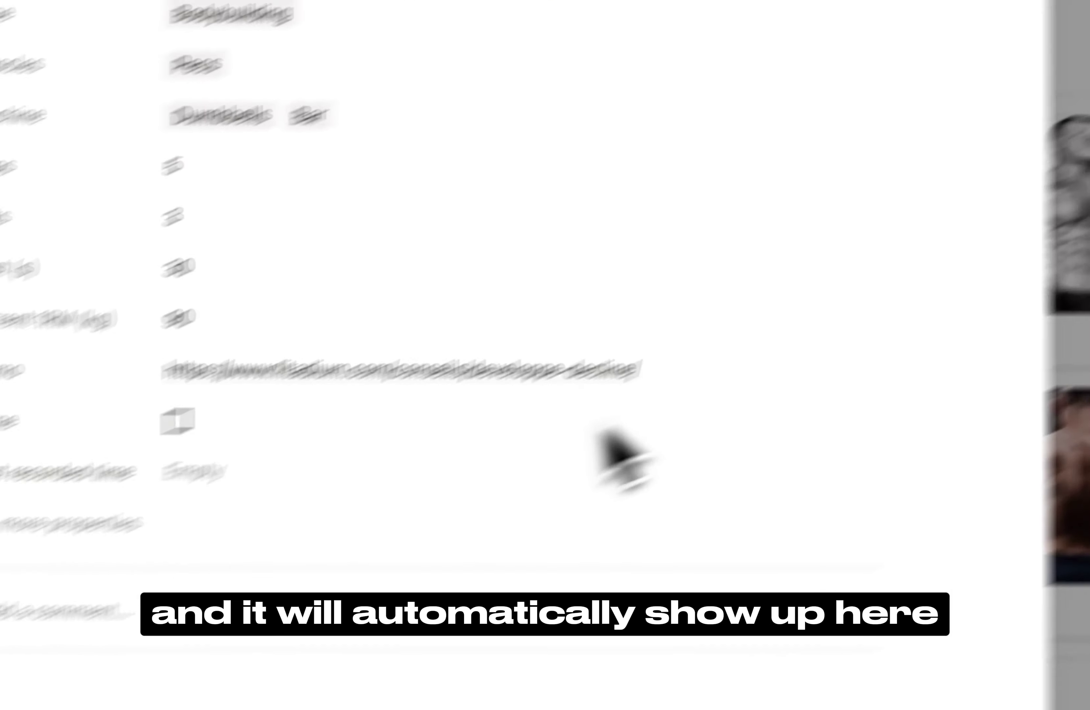
click(27, 524)
scroll(27, 530, down, 10)
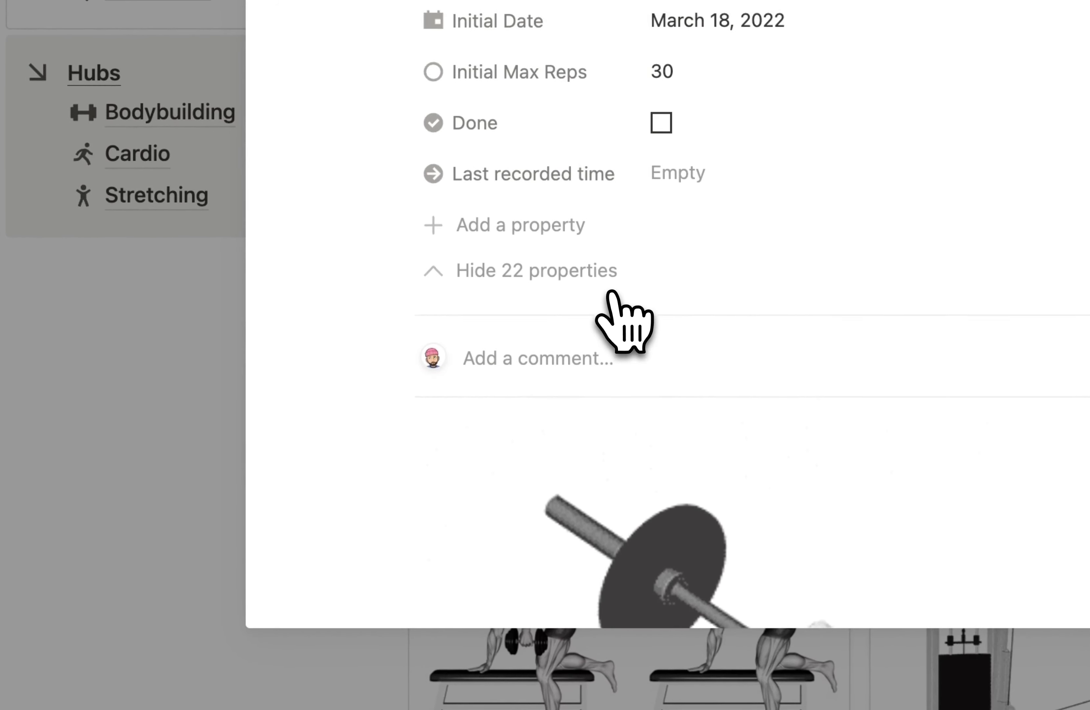
scroll(611, 305, up, 5)
scroll(650, 299, down, 10)
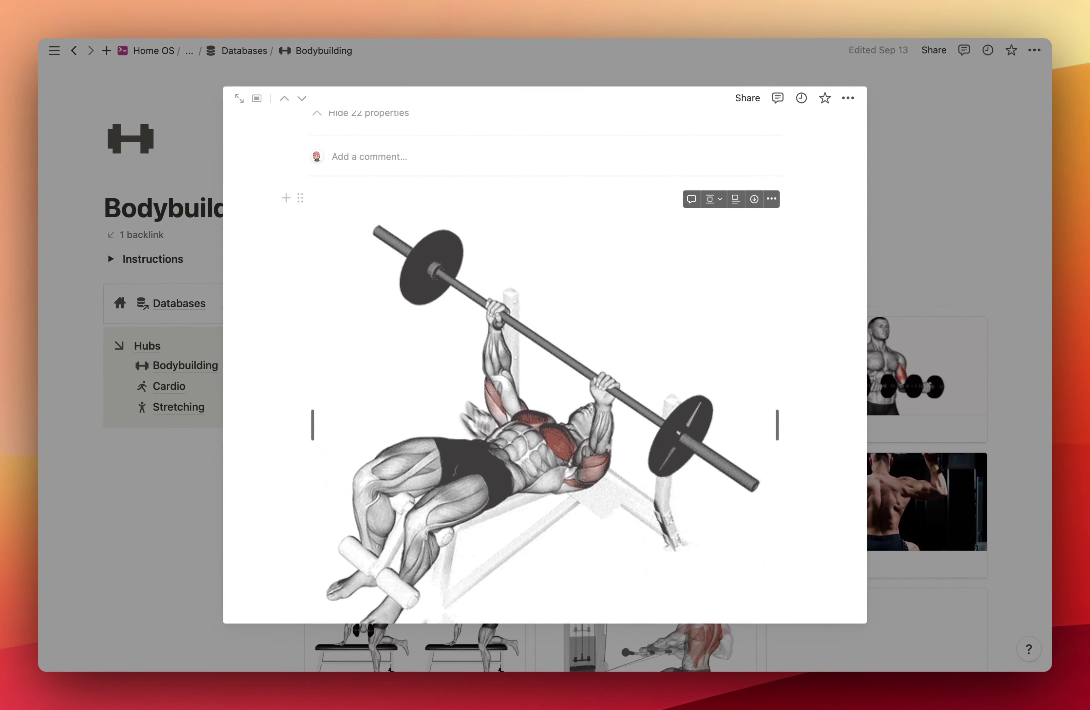
click(174, 378)
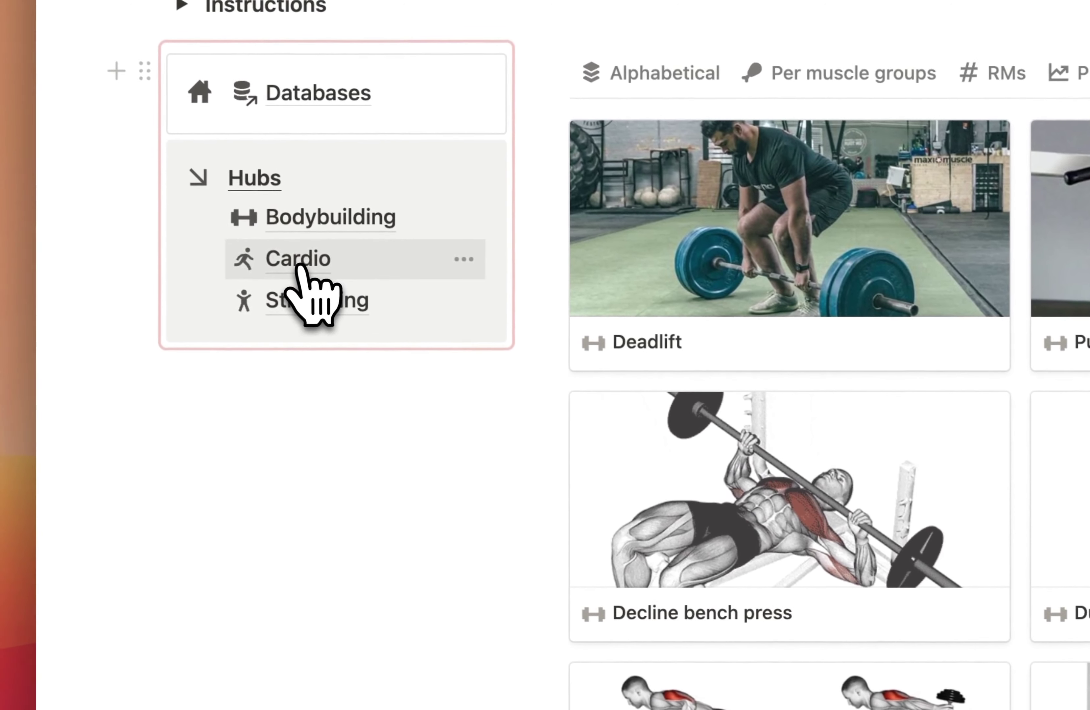
Step: Open the Cardio hub and view its Cycling, Swim and Run lists in turn
click(278, 242)
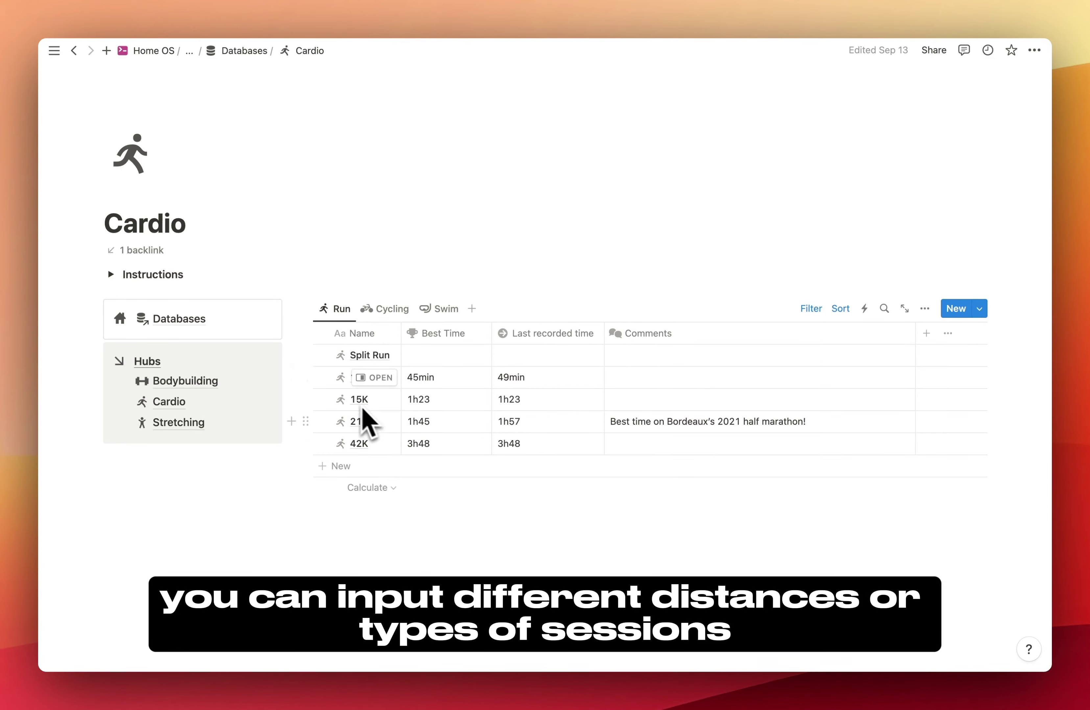
click(391, 308)
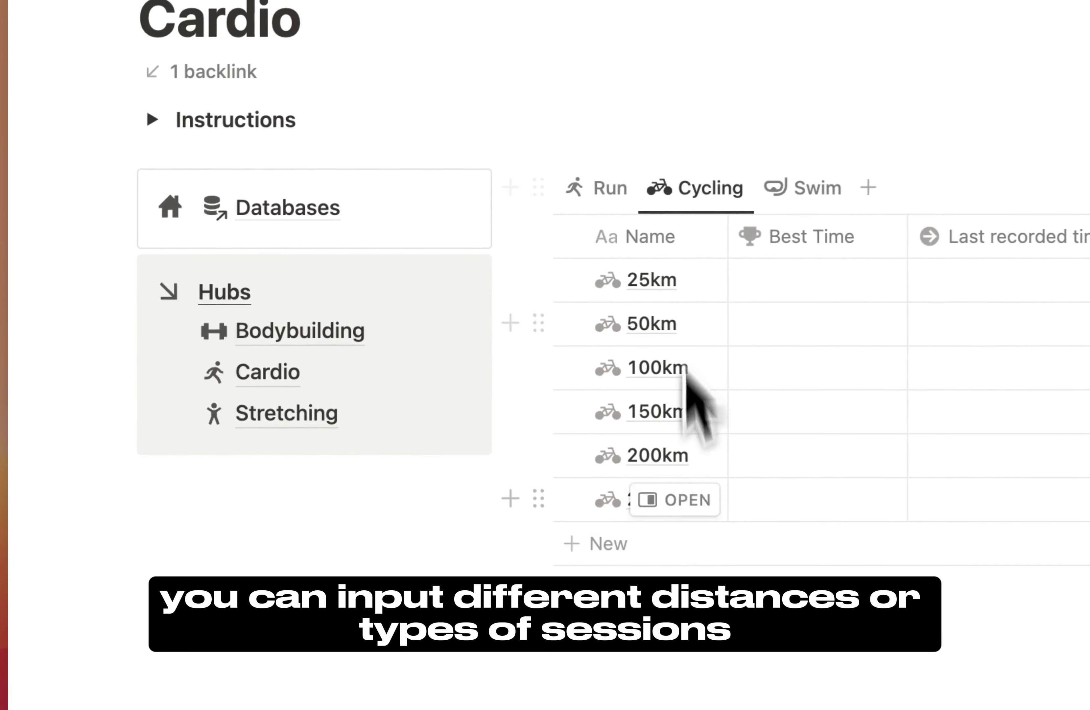
click(802, 189)
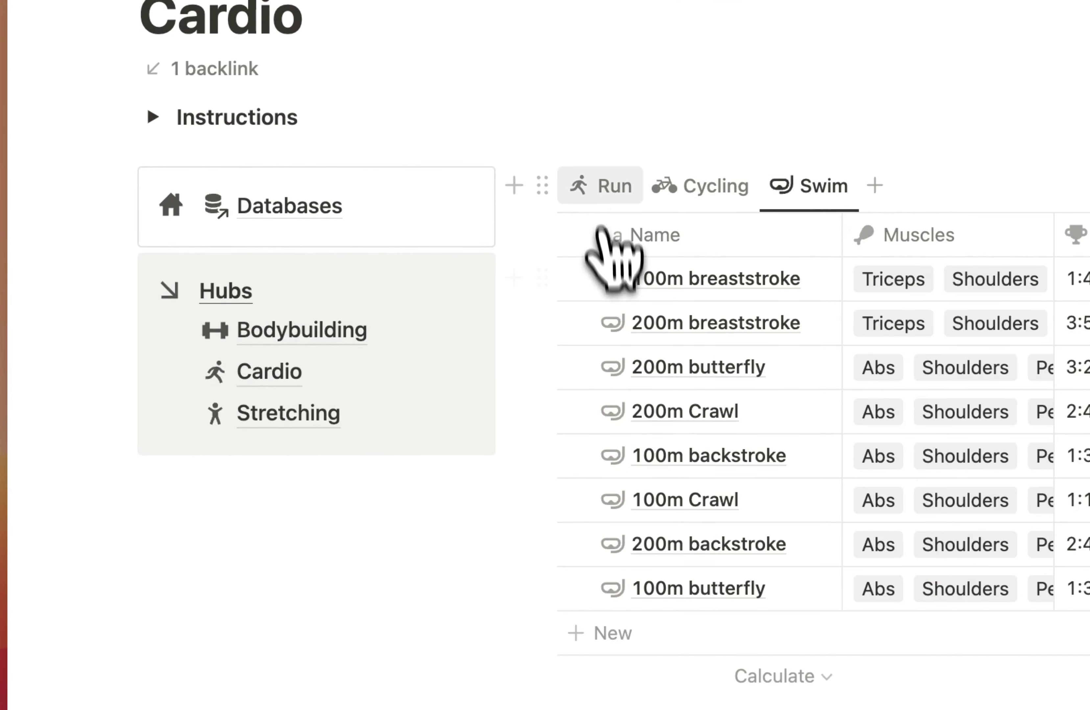
click(614, 189)
Step: Open the Stretching hub and scan its Alphabetical table of stretches such as Cat-Camel
click(305, 428)
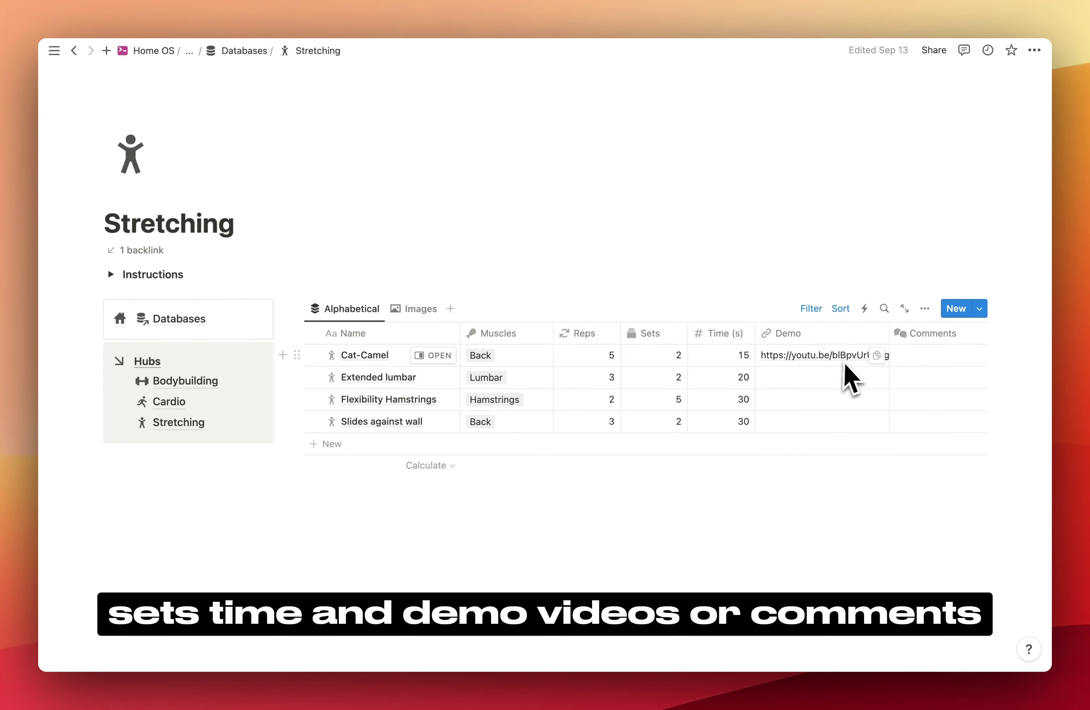
scroll(851, 376, right, 4)
scroll(802, 364, left, 4)
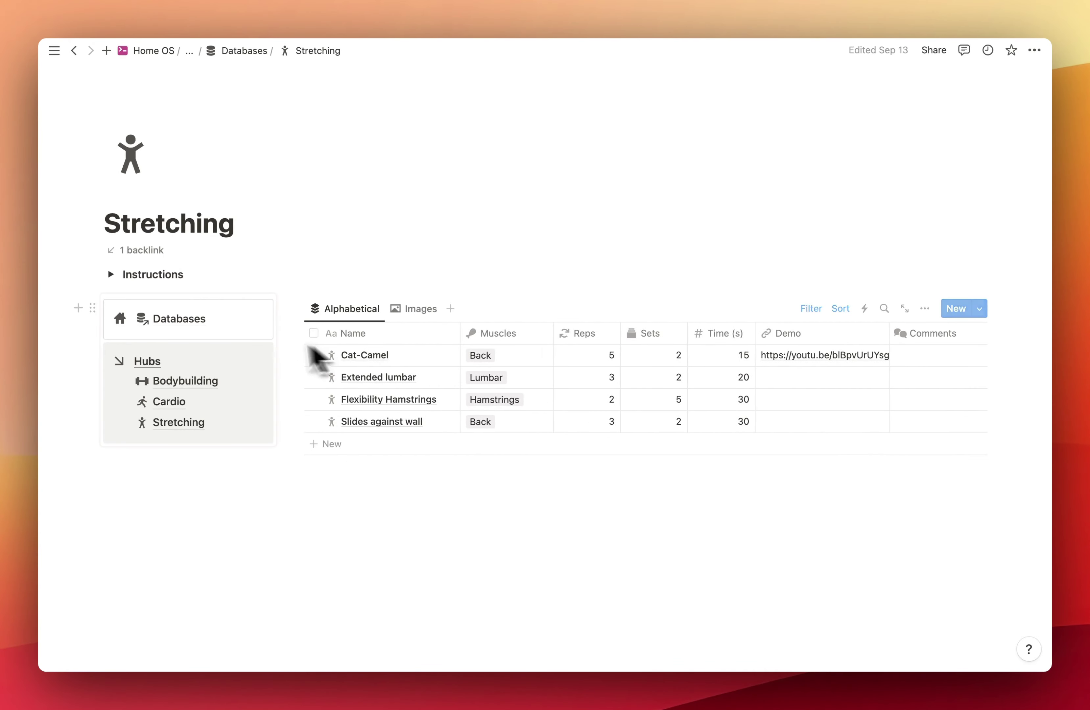
Step: Return to the Databases page and open Body Tracker under Tracking
click(178, 321)
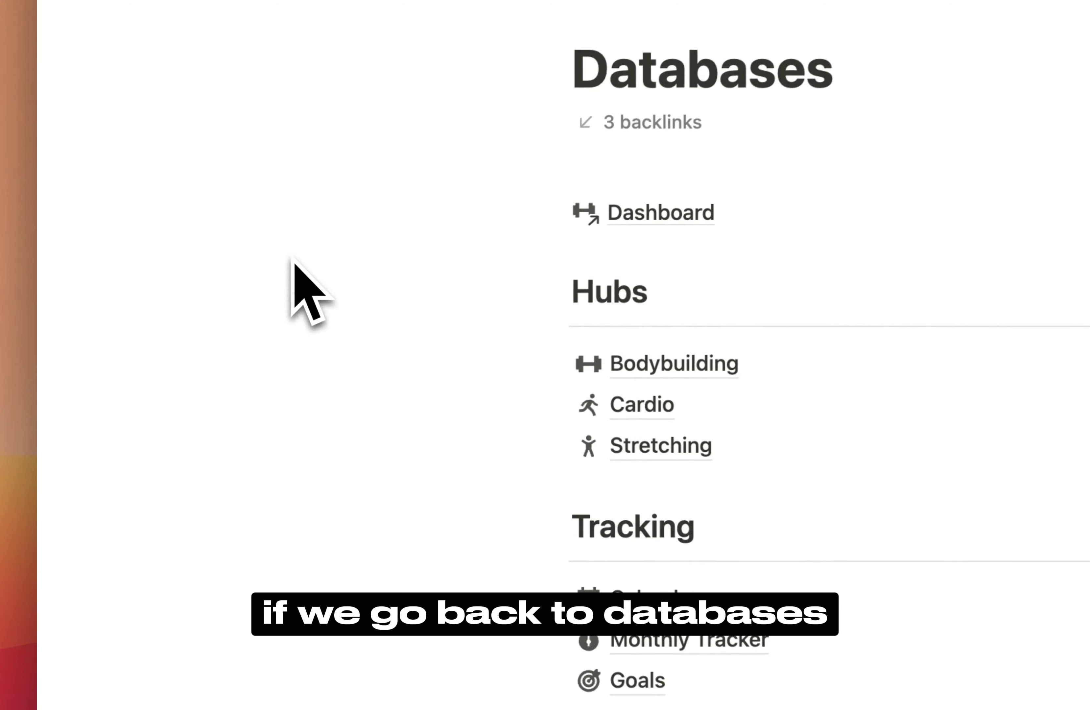
scroll(668, 530, down, 5)
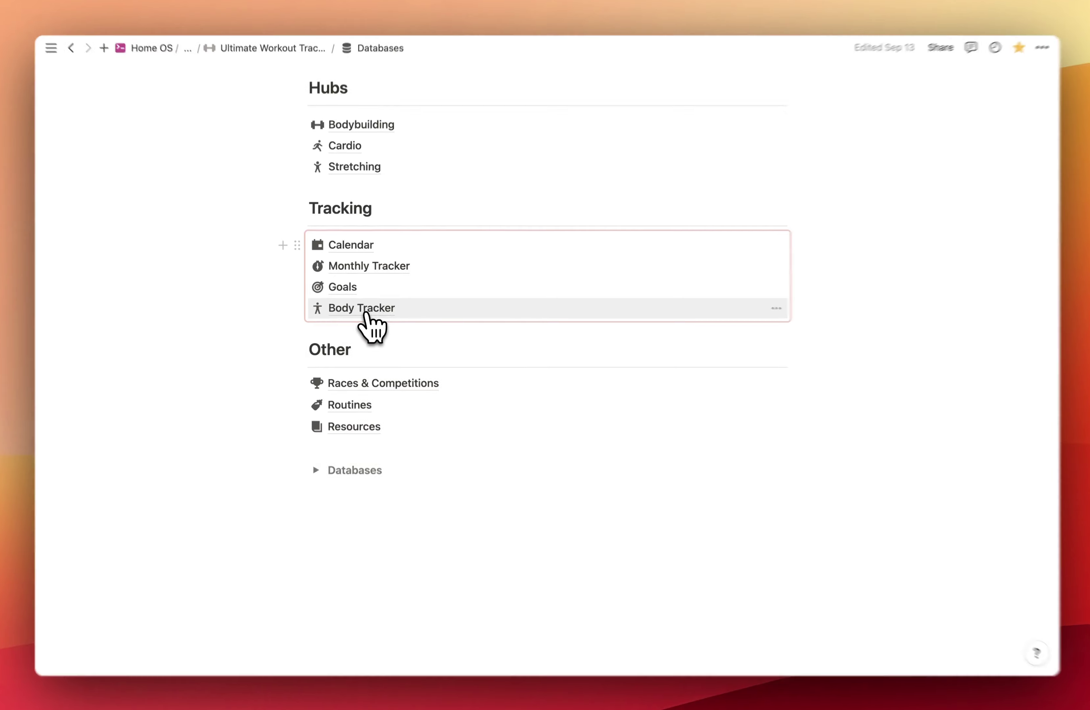
click(366, 314)
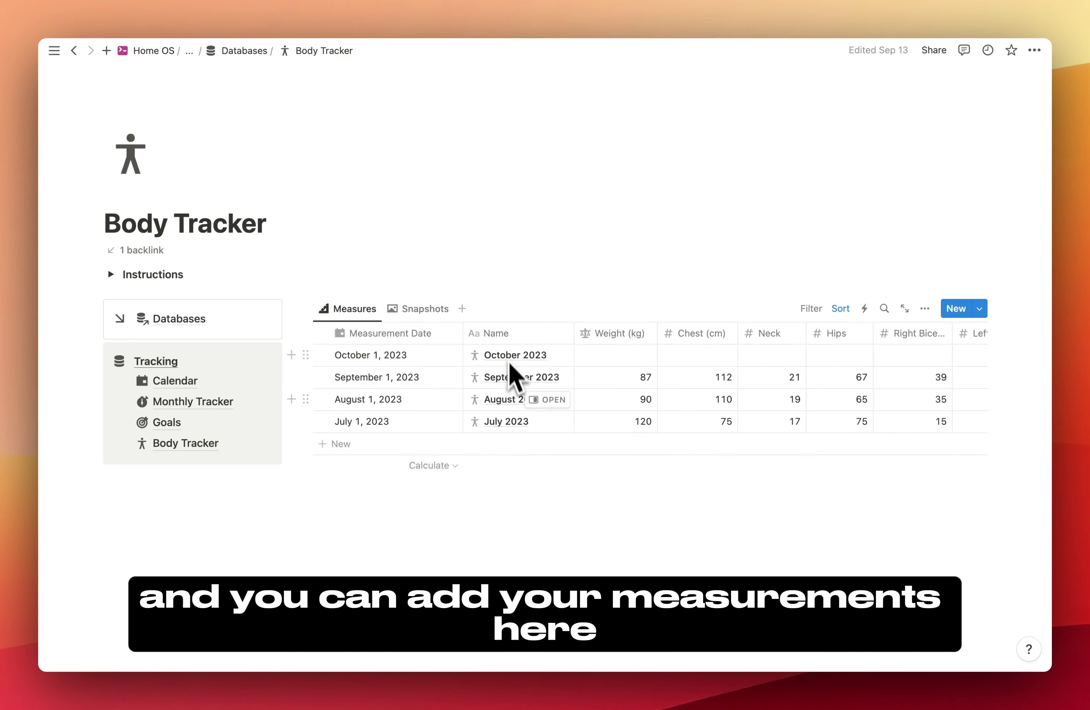
Step: Scroll through the Measures table, July to October 2023, and check its date-descending sort
scroll(565, 424, right, 3)
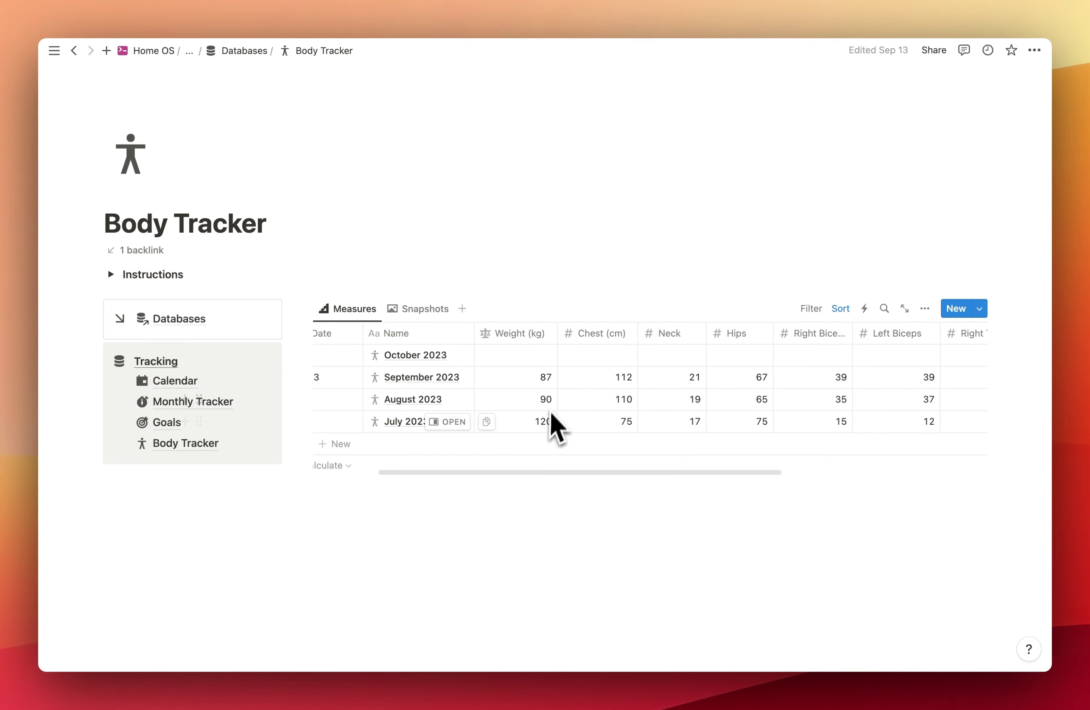
scroll(592, 424, right, 8)
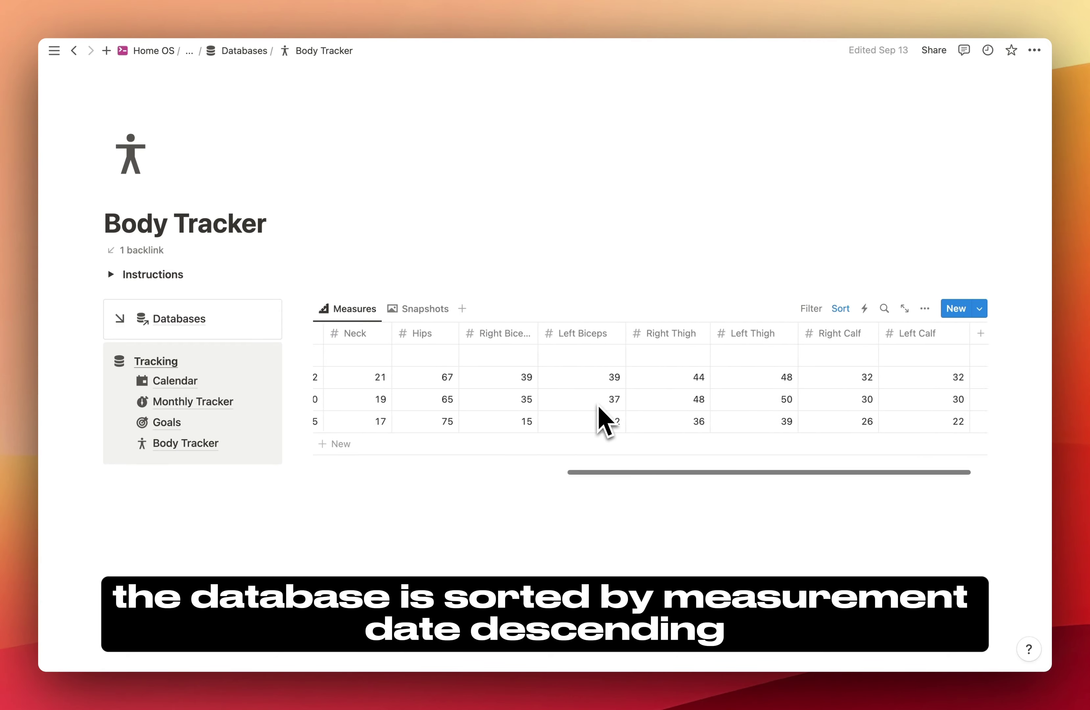
scroll(565, 433, left, 10)
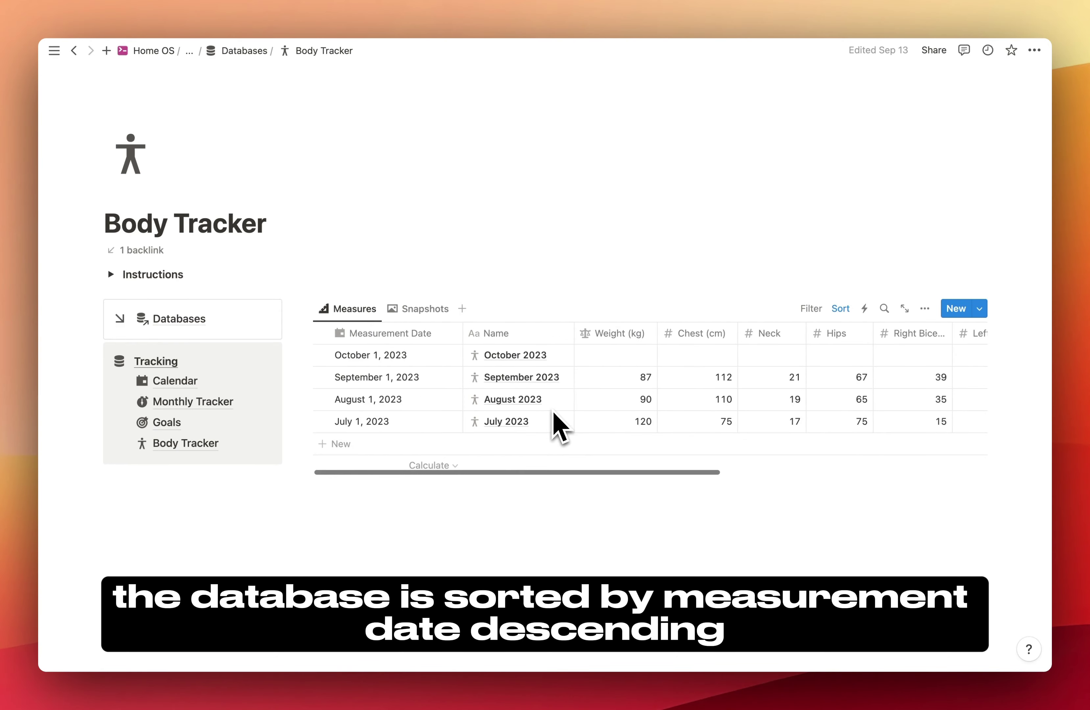
click(839, 310)
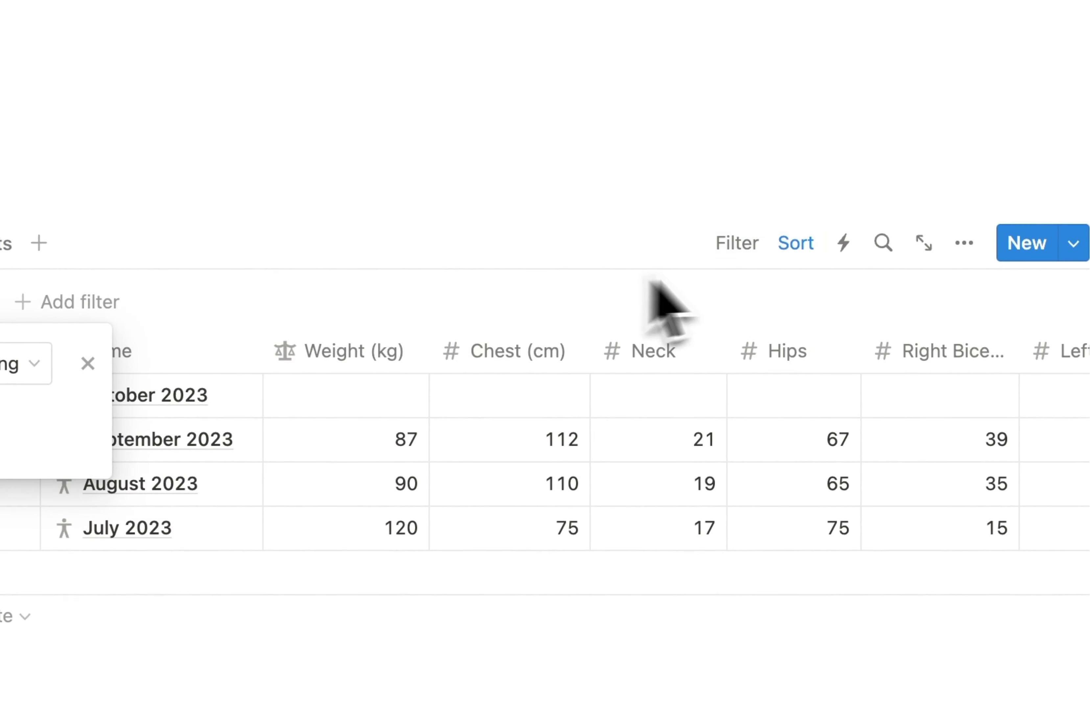
click(662, 309)
scroll(323, 424, right, 3)
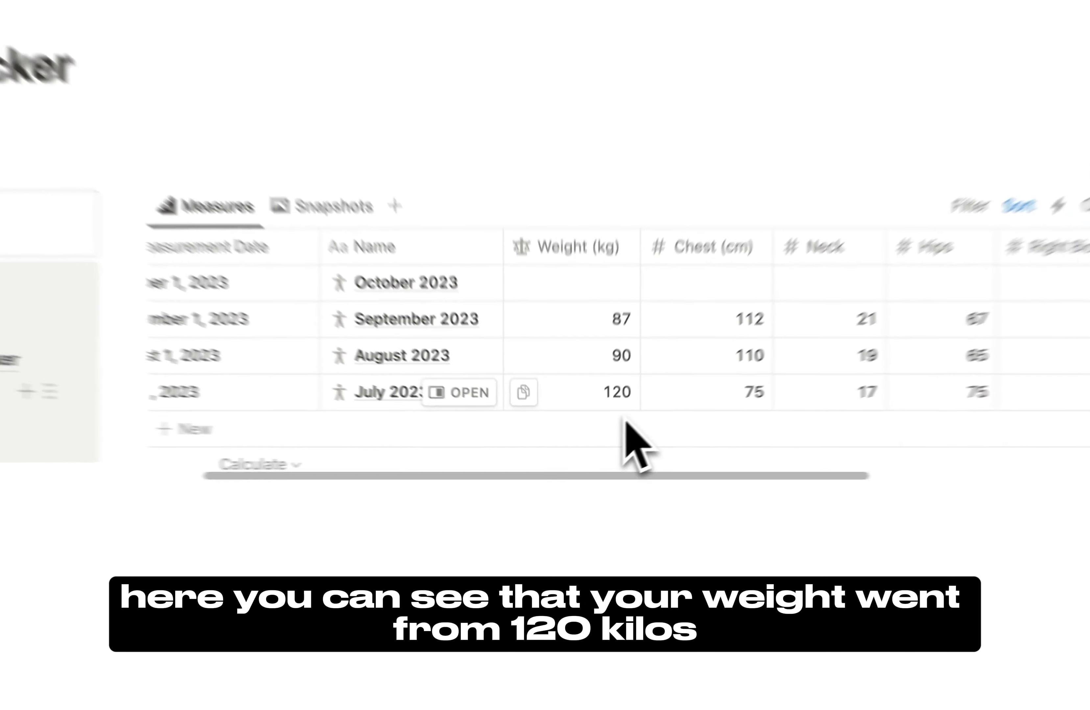
scroll(625, 424, left, 3)
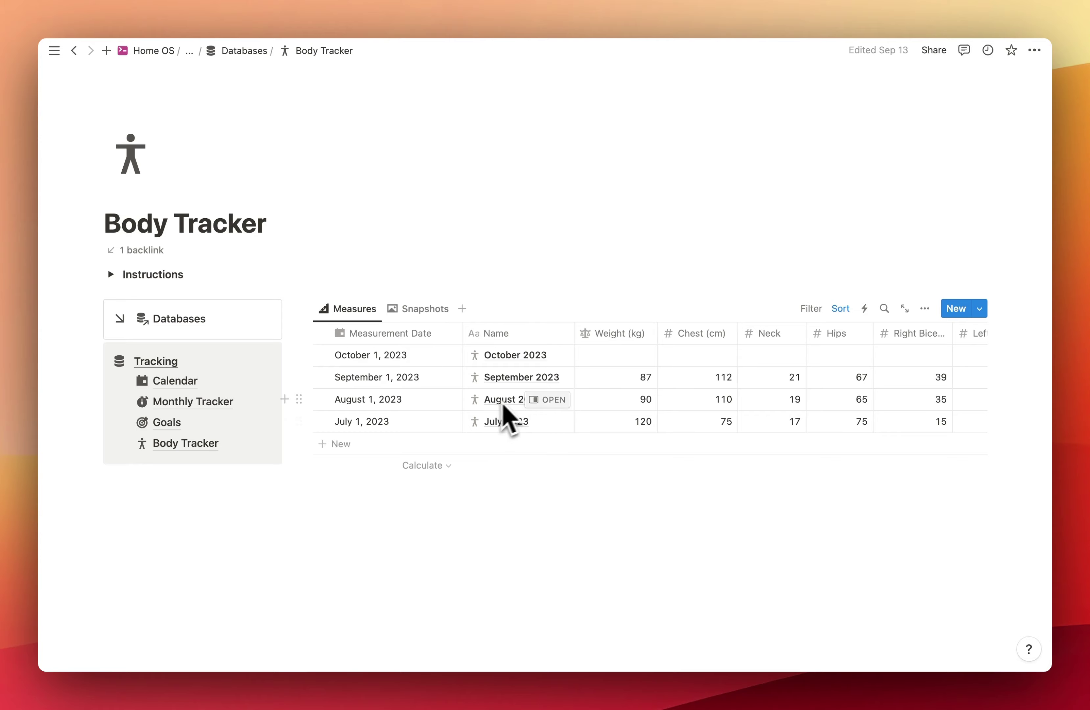
scroll(674, 389, right, 5)
scroll(676, 397, left, 5)
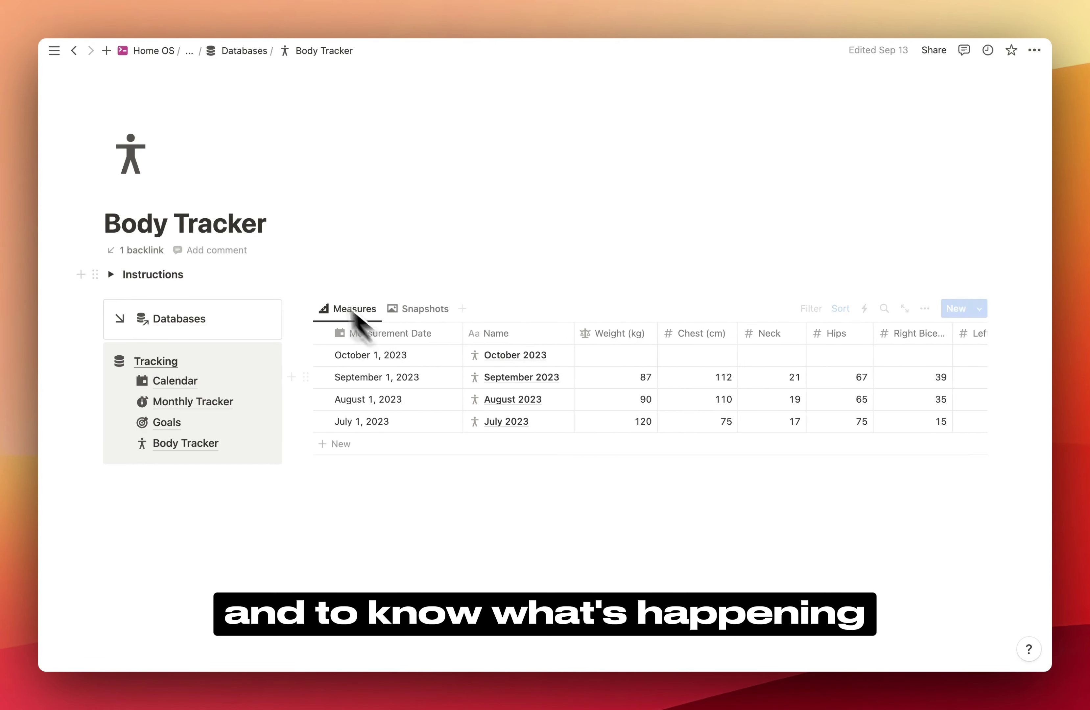
Step: Go back to the Databases overview page listing Races & Competitions, Routines and Resources
click(170, 318)
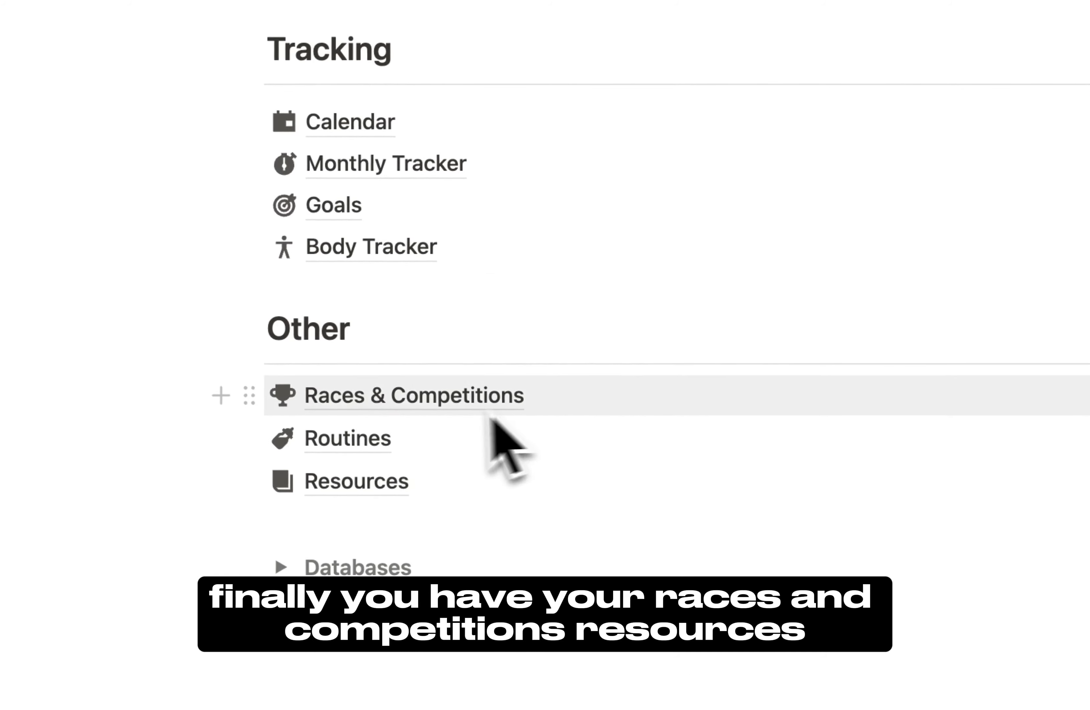